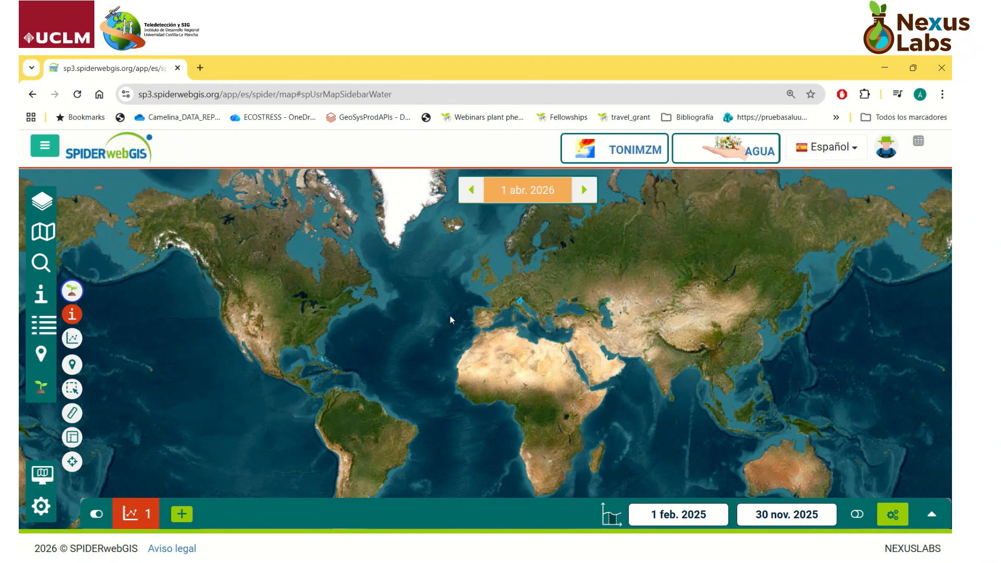
Step: Open the location search and clear the previous query
scroll(450, 314, up, 3)
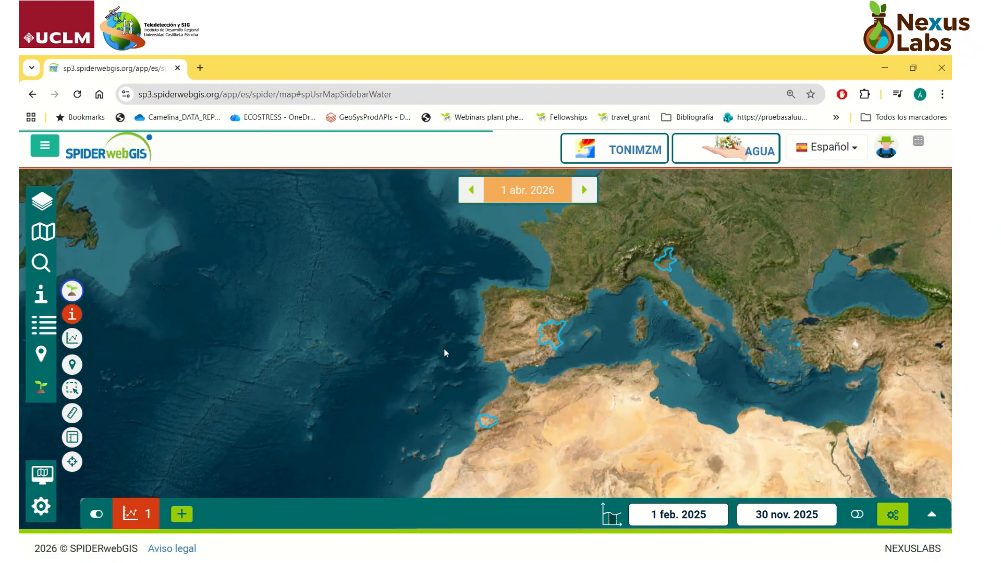
drag(670, 434, 574, 415)
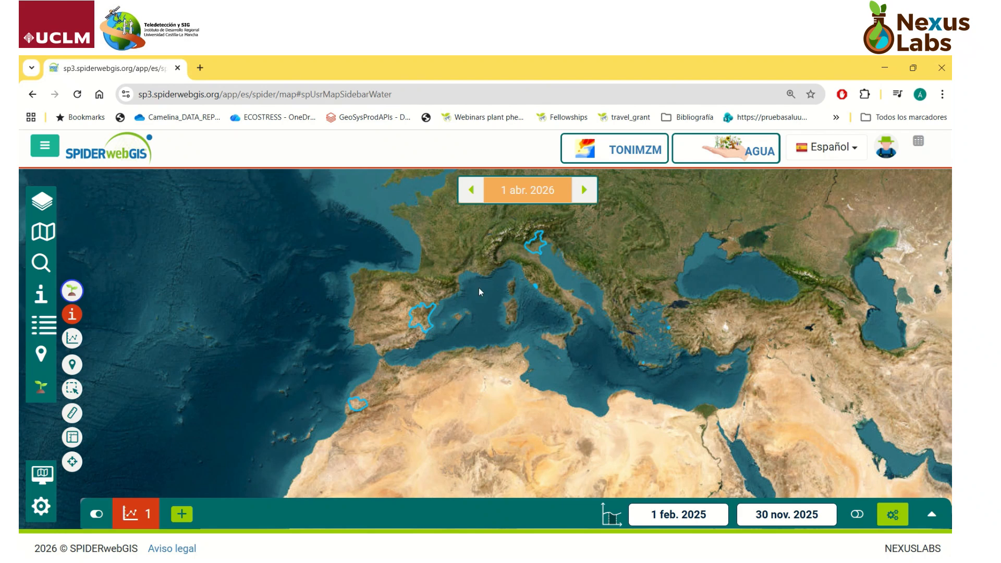
scroll(603, 334, up, 1)
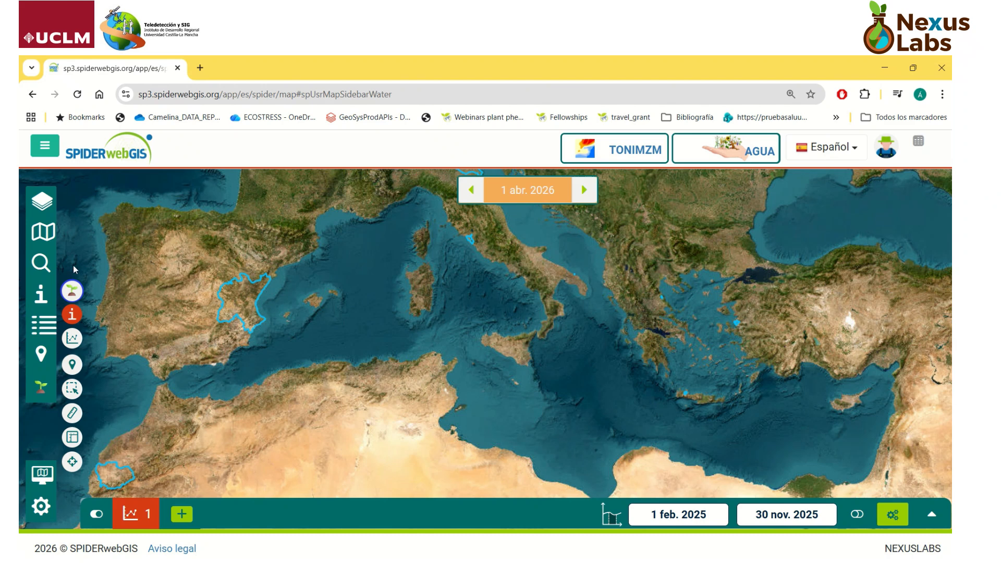
click(37, 268)
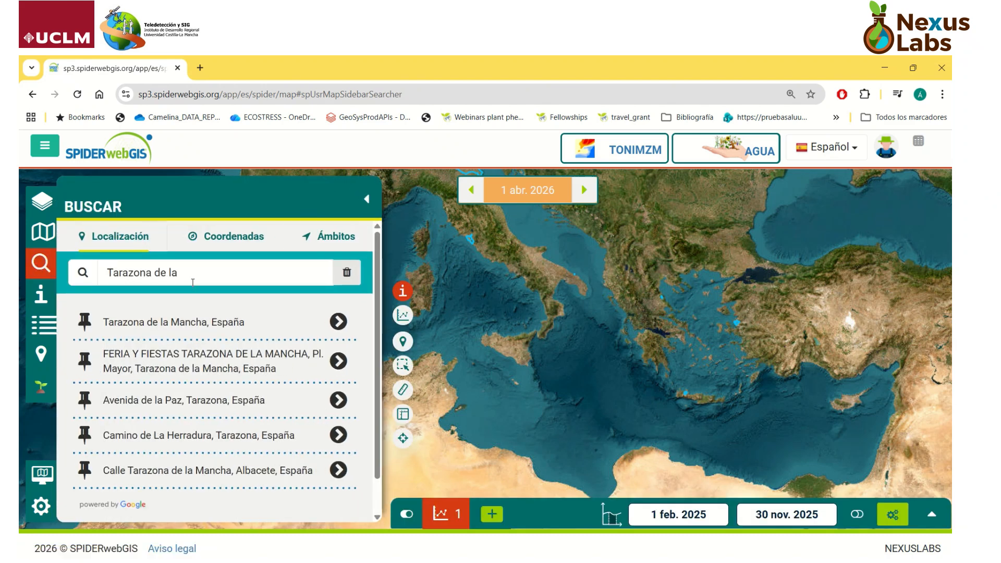
triple_click(193, 282)
key(BackSpace)
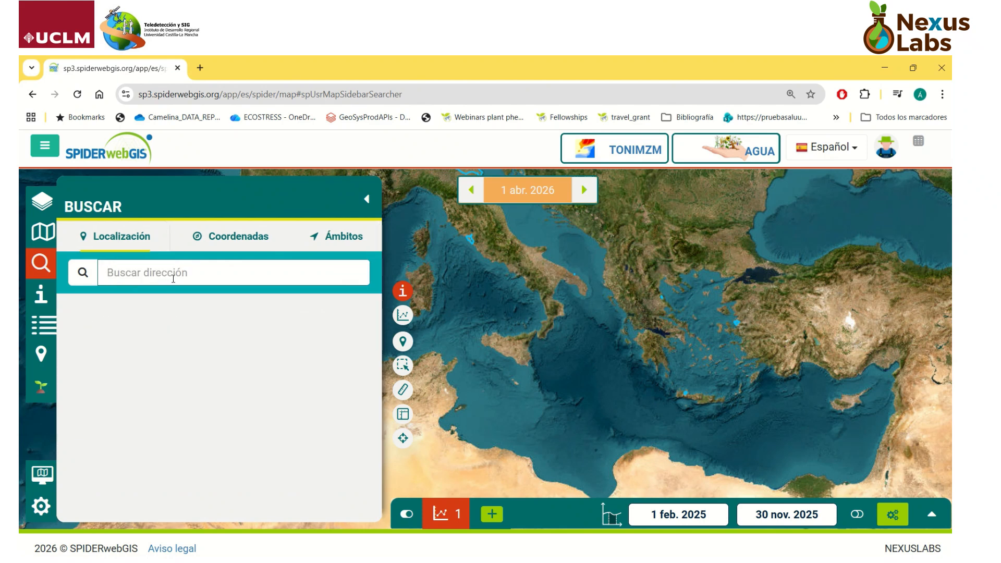
Step: View the coordinate search, search locations for "Tarazona de" and centre the map on Tarazona de la Mancha, España
click(226, 242)
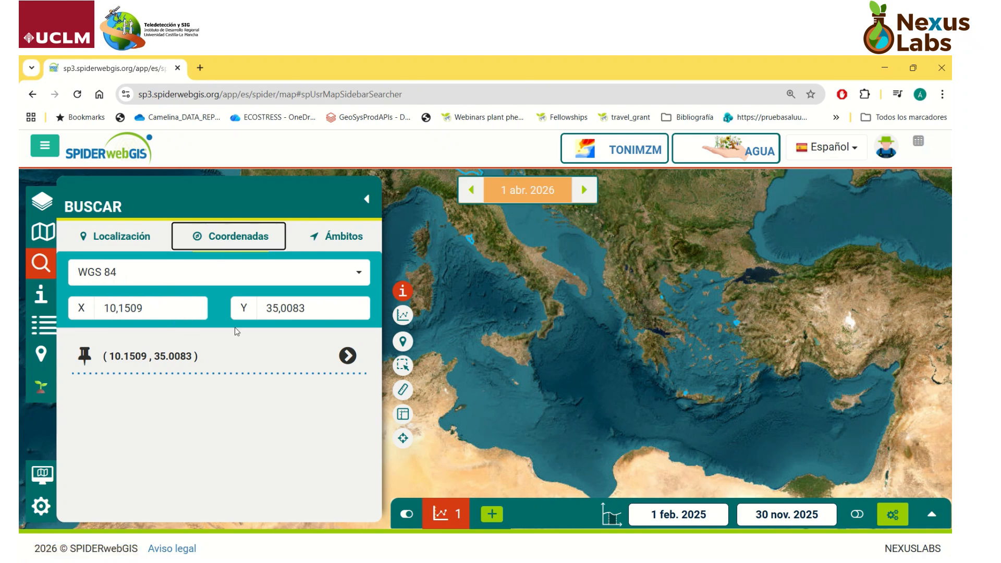
click(126, 241)
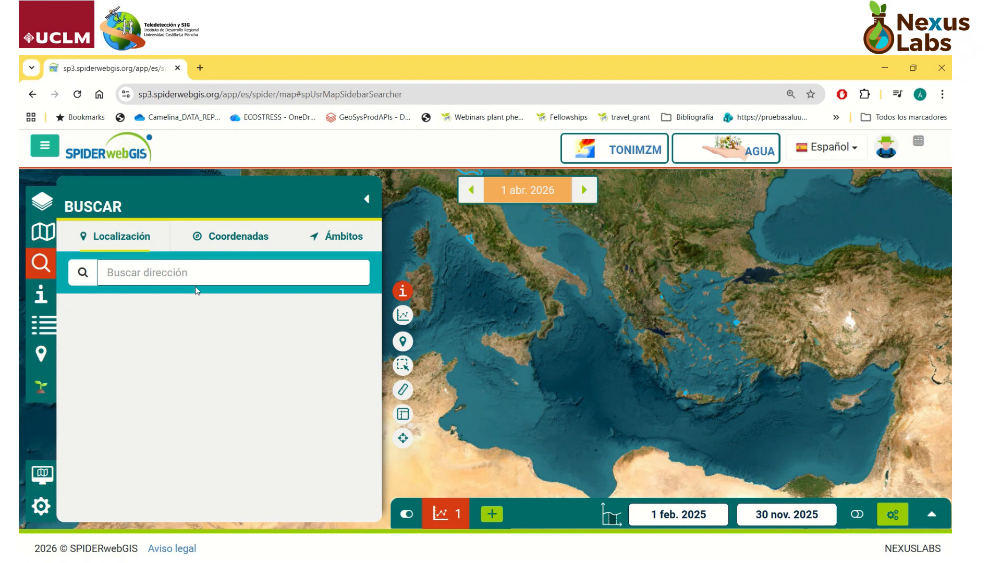
text(Tarazona de)
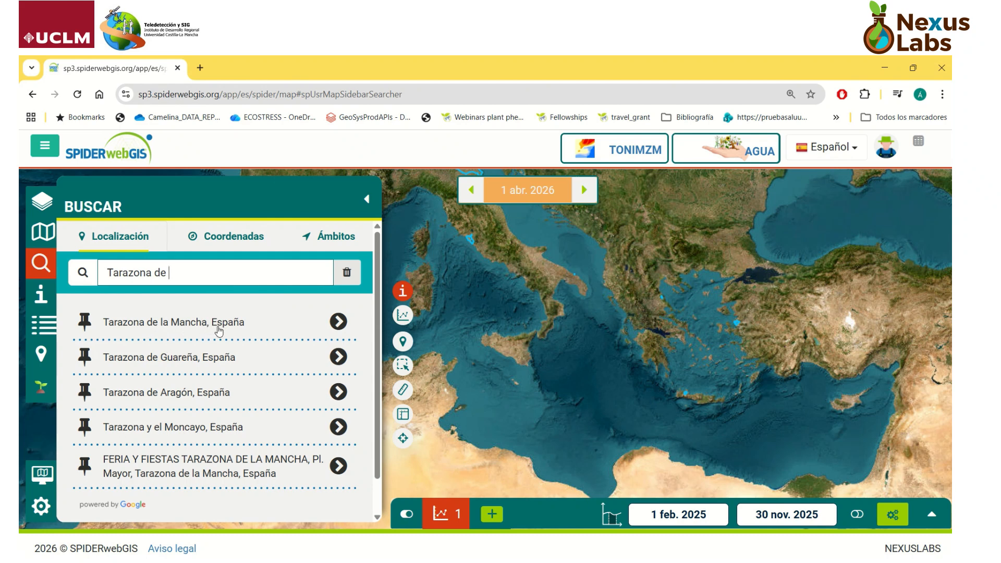
click(338, 322)
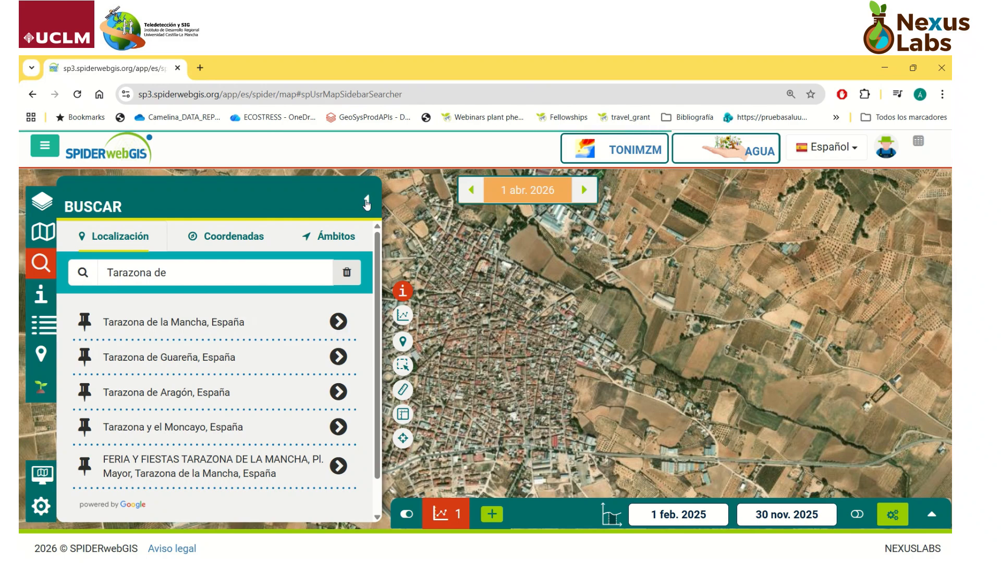
click(366, 202)
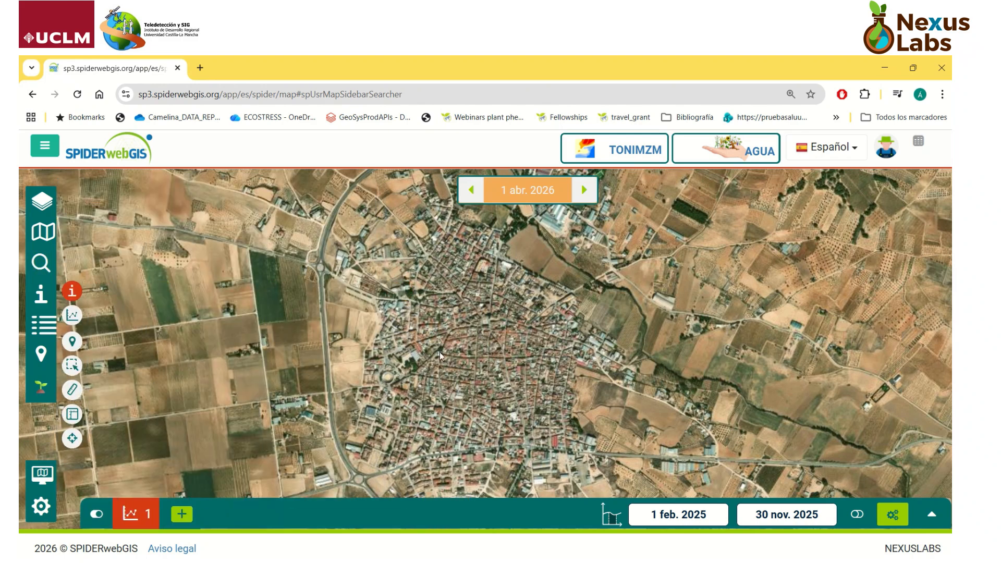
Step: Show the RGB and NDVI layers over the farmland west of the town, and hide RGB to view NDVI alone
drag(440, 352, 616, 354)
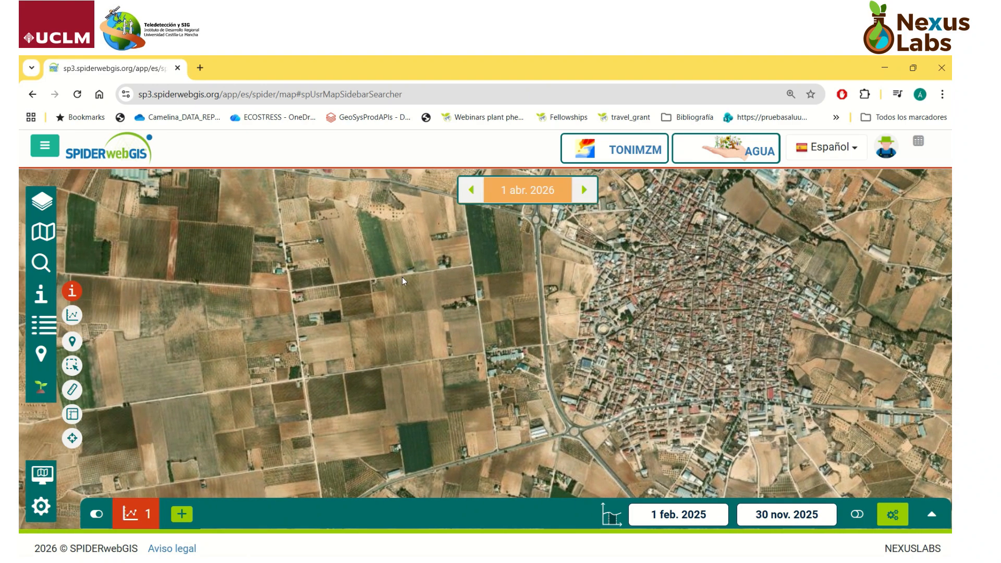
scroll(360, 331, up, 1)
scroll(344, 331, up, 1)
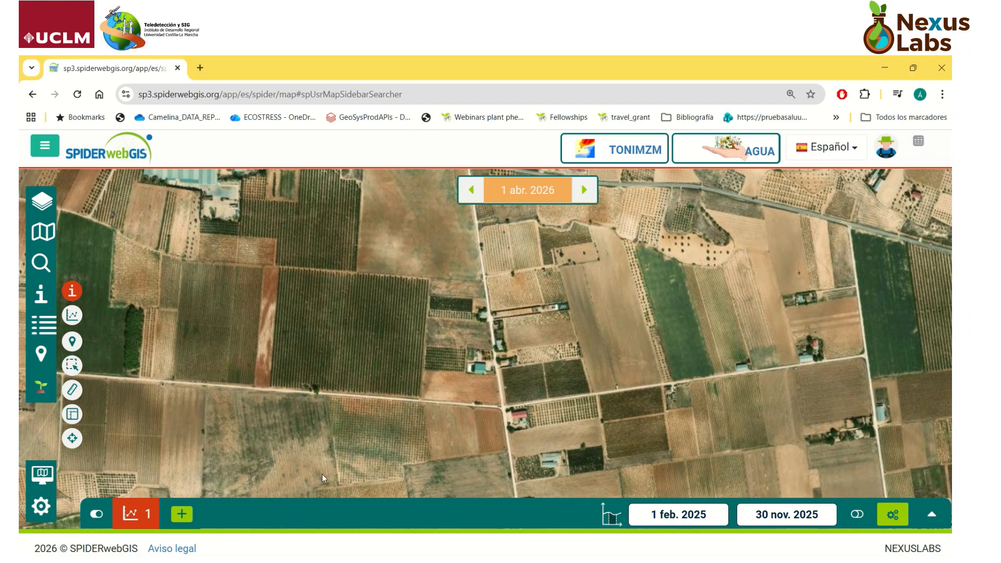
drag(382, 367, 403, 339)
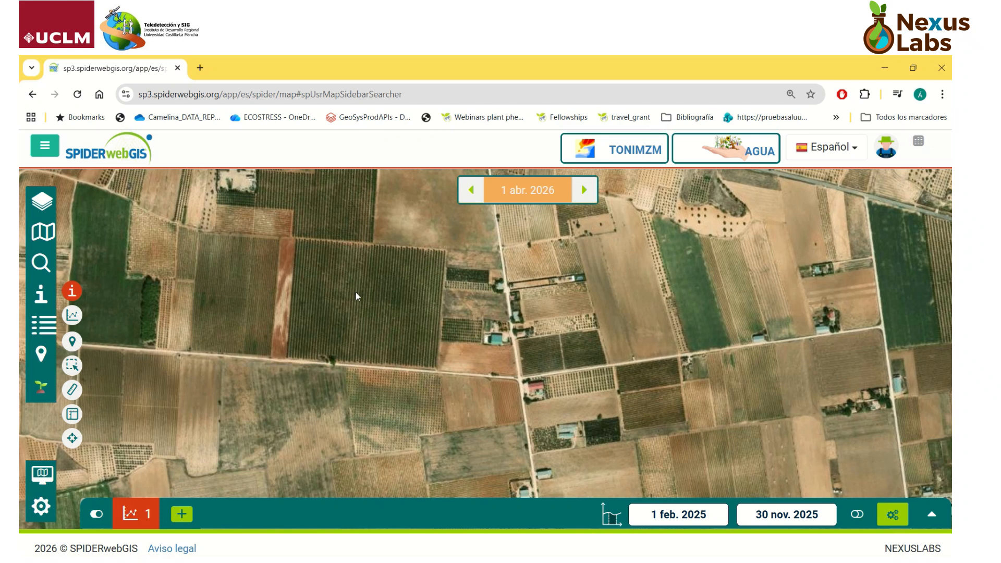
drag(356, 295, 358, 324)
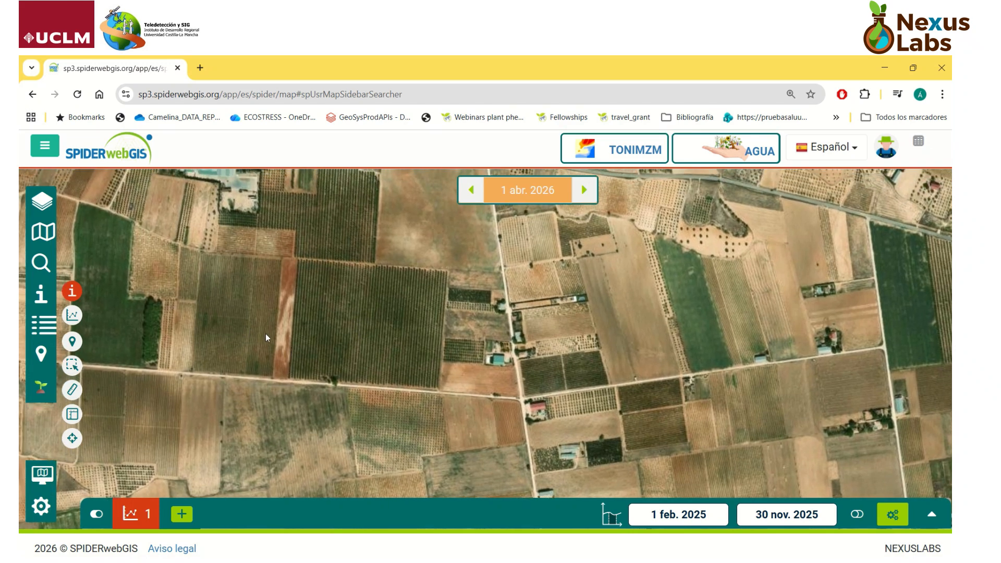
click(39, 202)
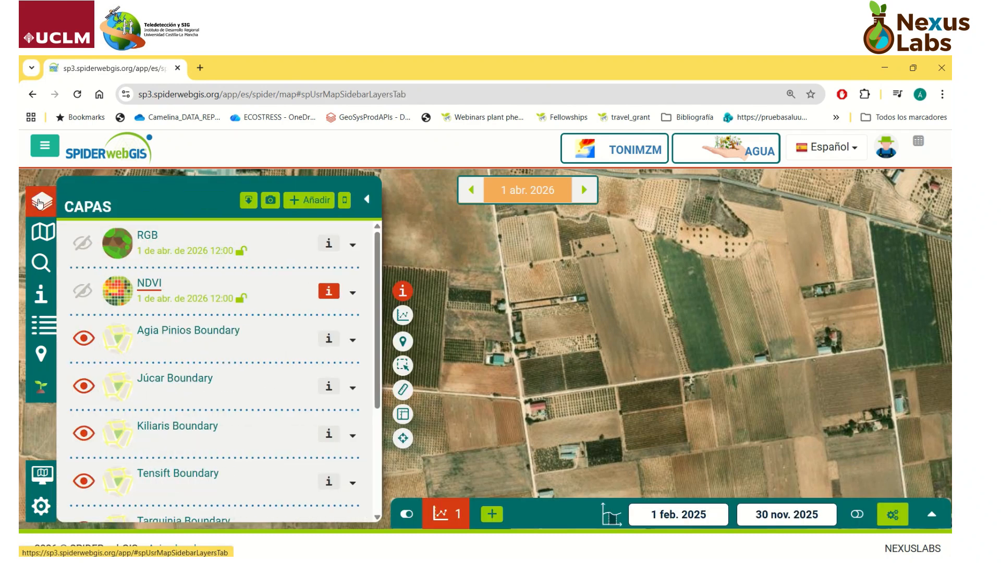
click(83, 243)
click(84, 291)
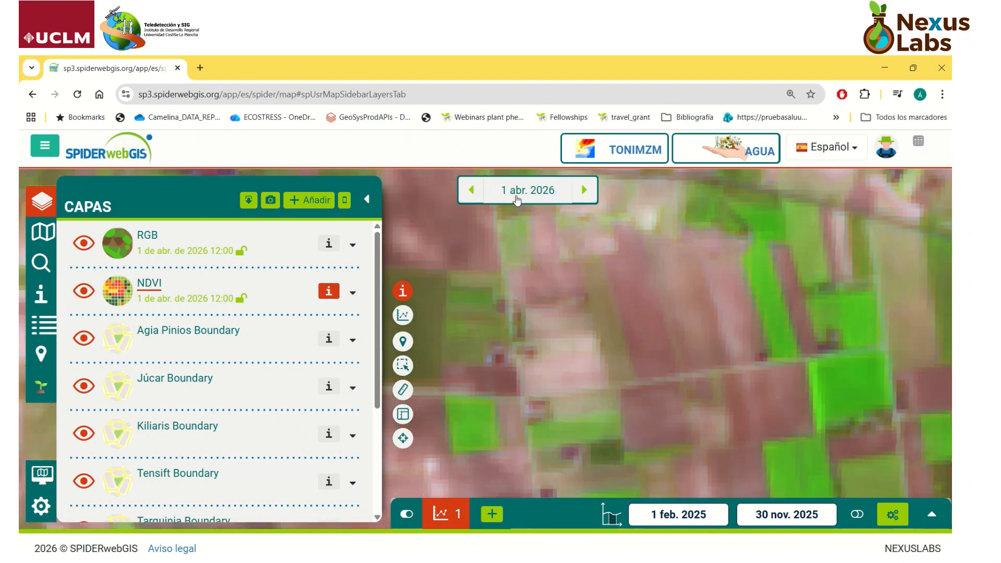
click(85, 243)
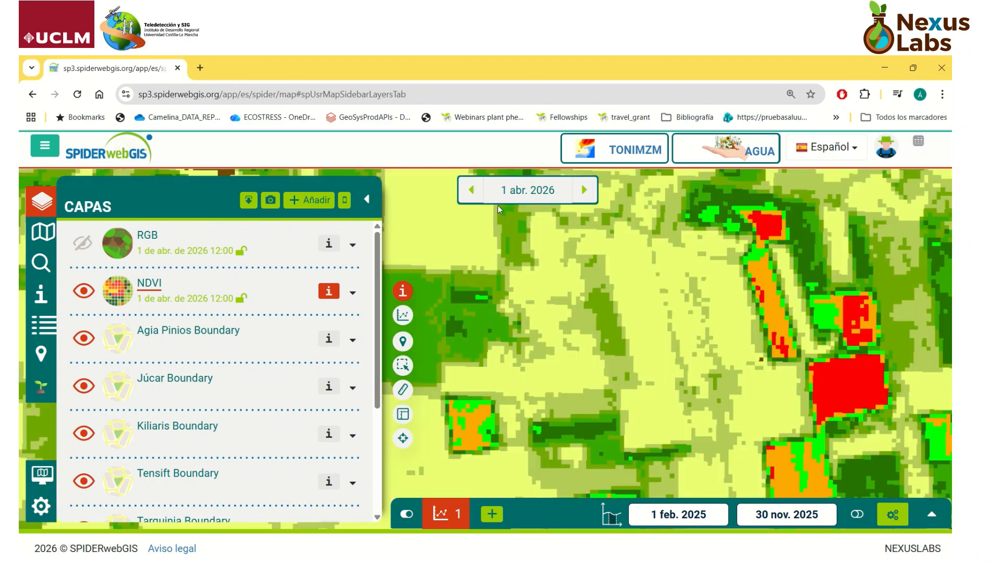
Step: Check the available image dates for April, March and February 2026 and examine the NDVI map over the wider area
click(518, 198)
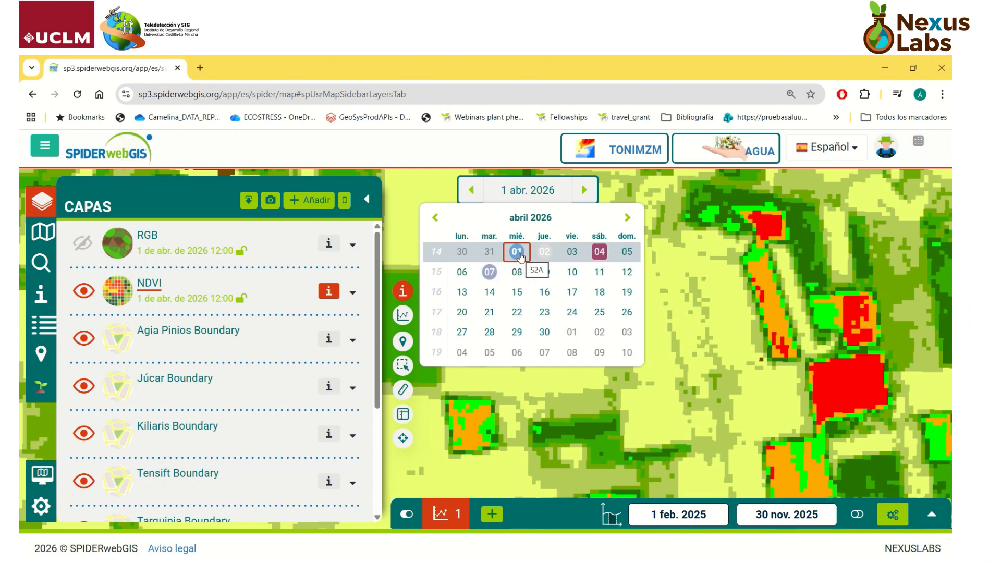
click(436, 219)
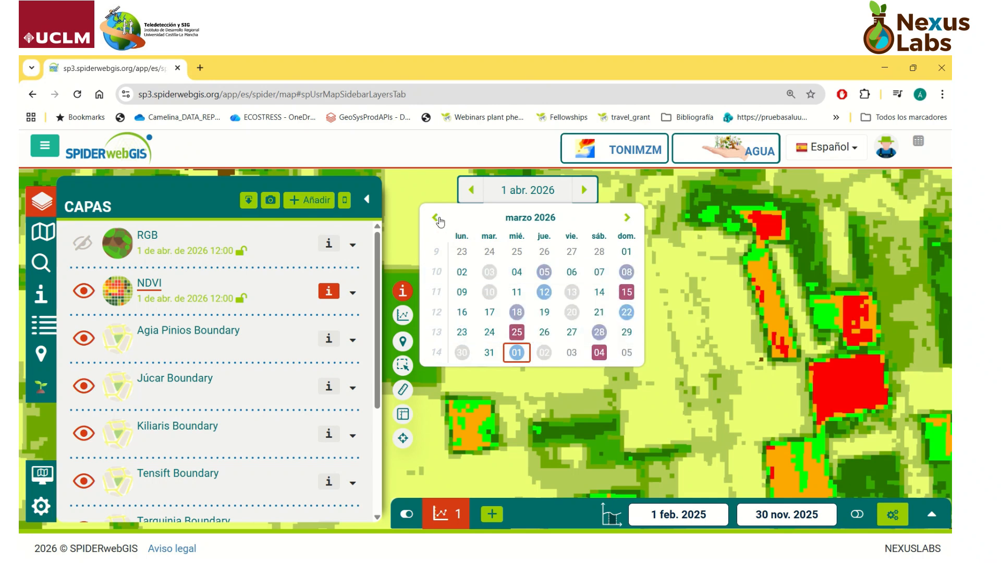
click(436, 218)
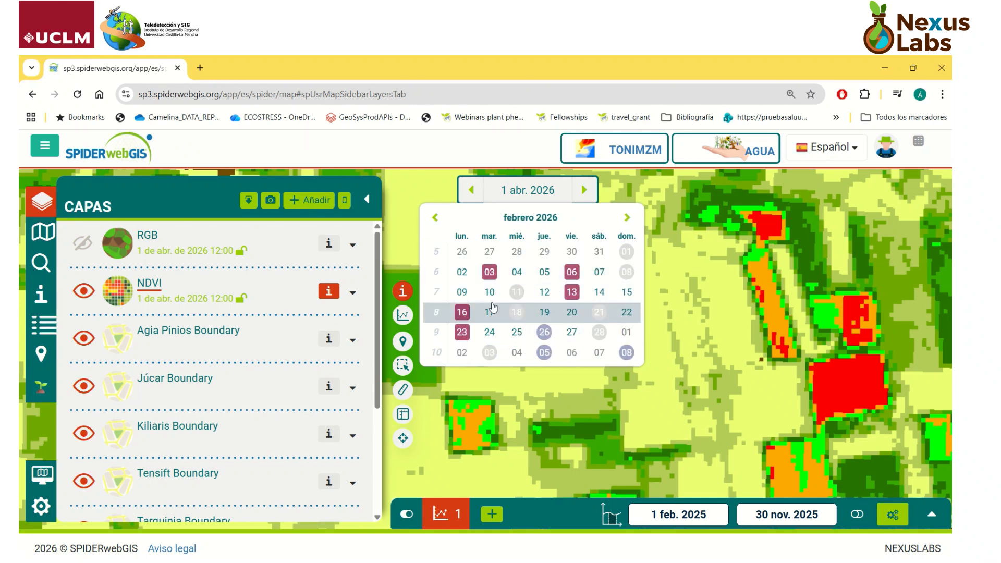
click(620, 219)
click(620, 219)
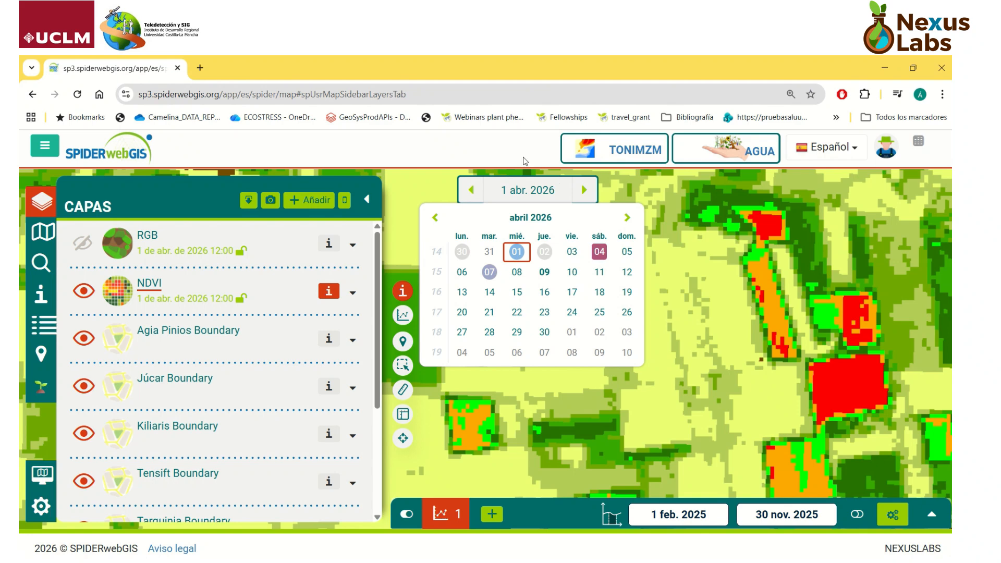
scroll(577, 305, down, 3)
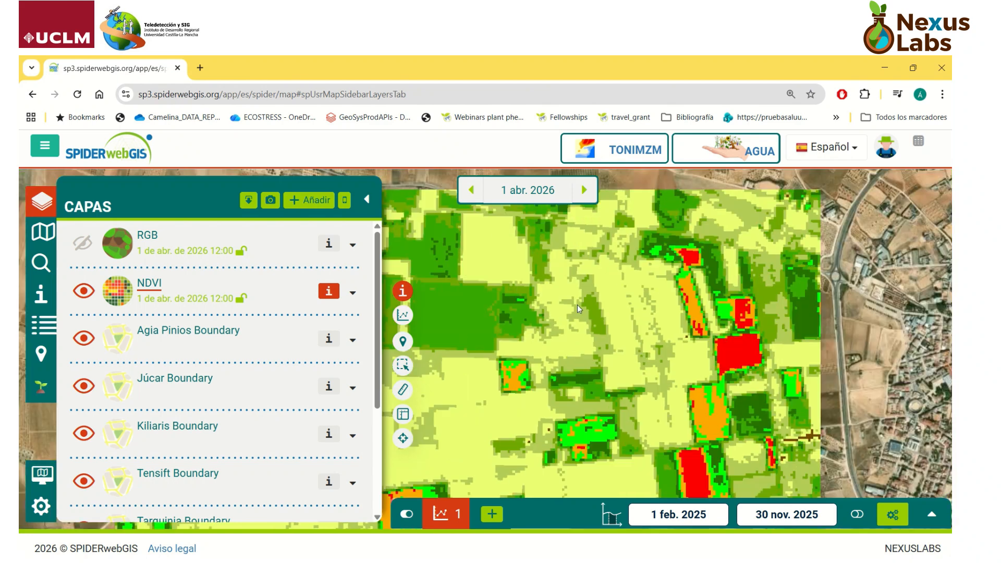
scroll(578, 304, down, 3)
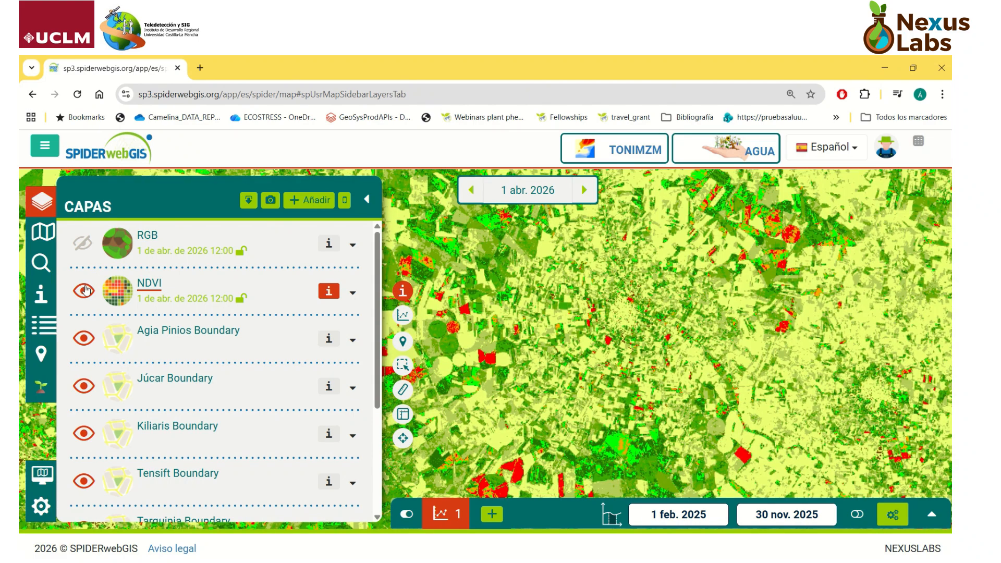
Step: Hide the NDVI layer and frame the dark orchard parcel west of the town with the layer list collapsed
click(84, 291)
scroll(533, 308, up, 4)
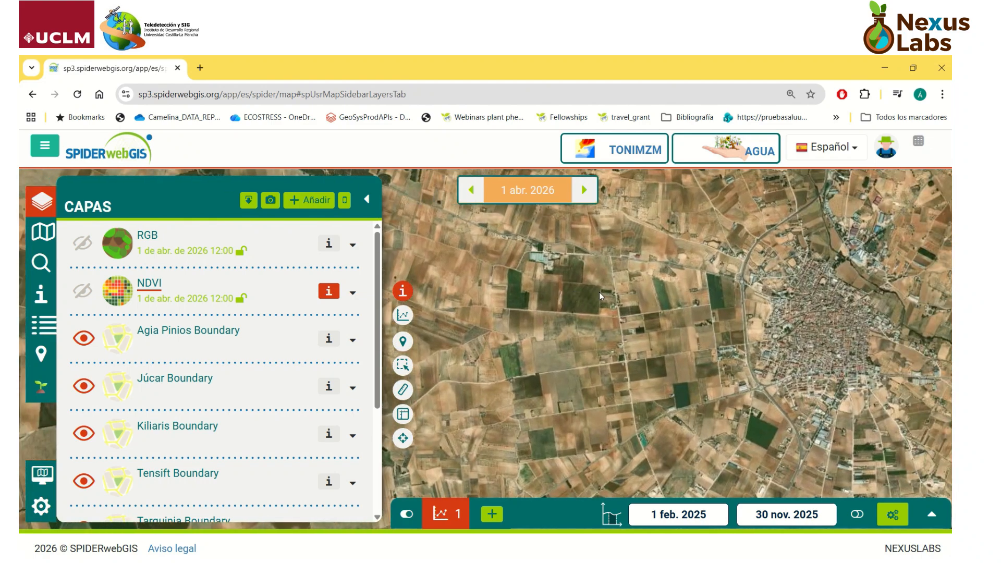
scroll(599, 292, up, 4)
drag(544, 305, 596, 311)
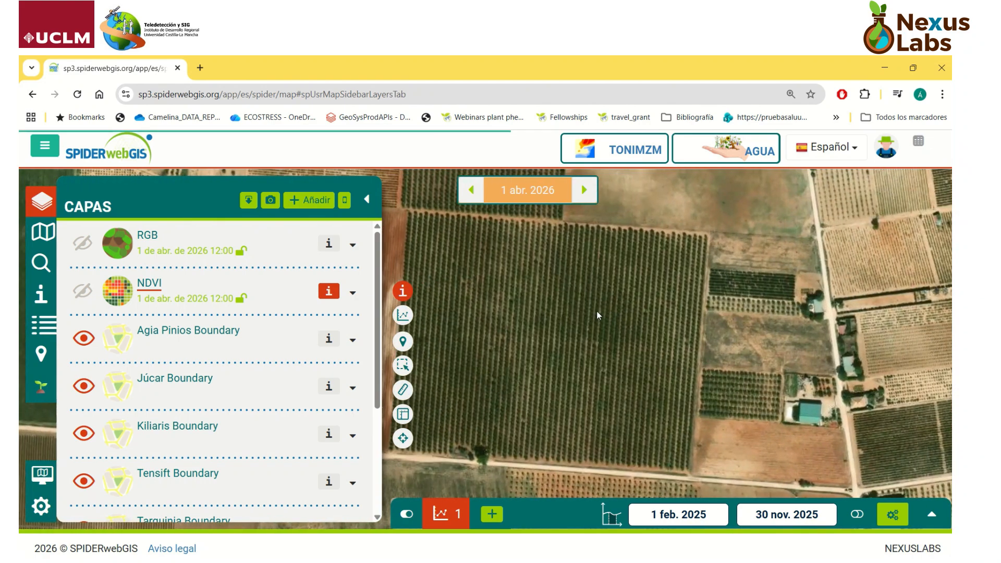
scroll(594, 311, down, 2)
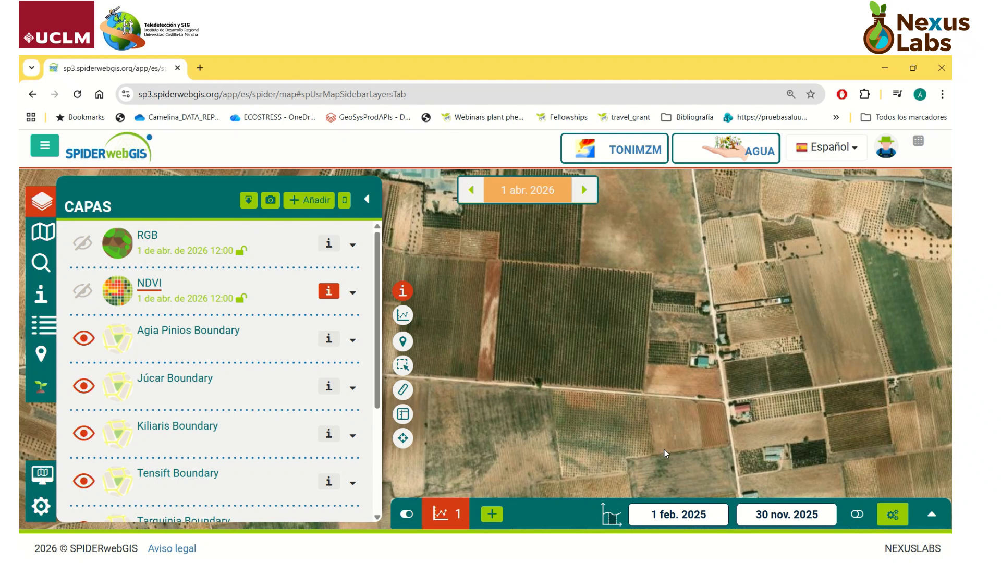
click(366, 199)
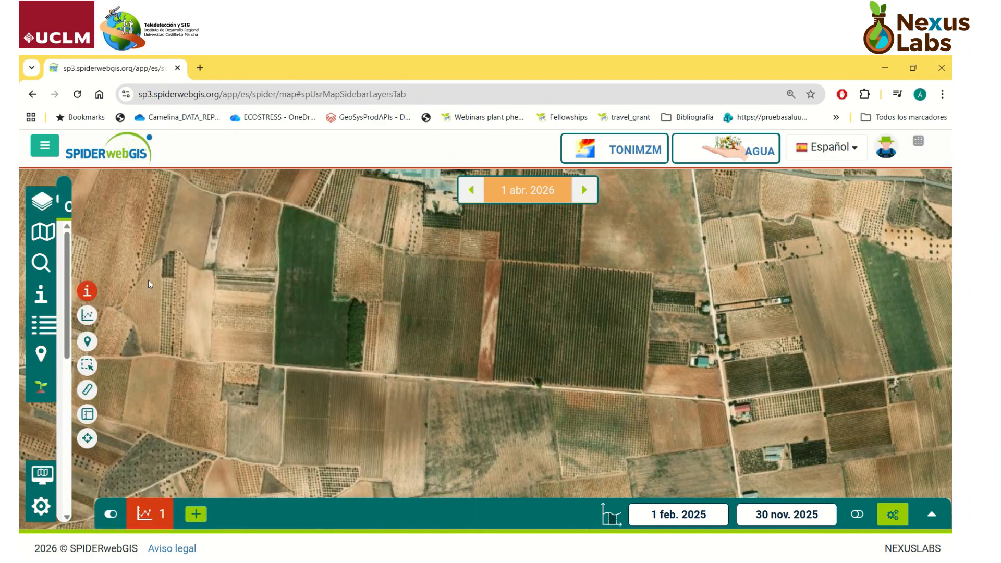
Step: Open the AGUA water module, compare the CWR and SWB sections and select CWR
click(40, 393)
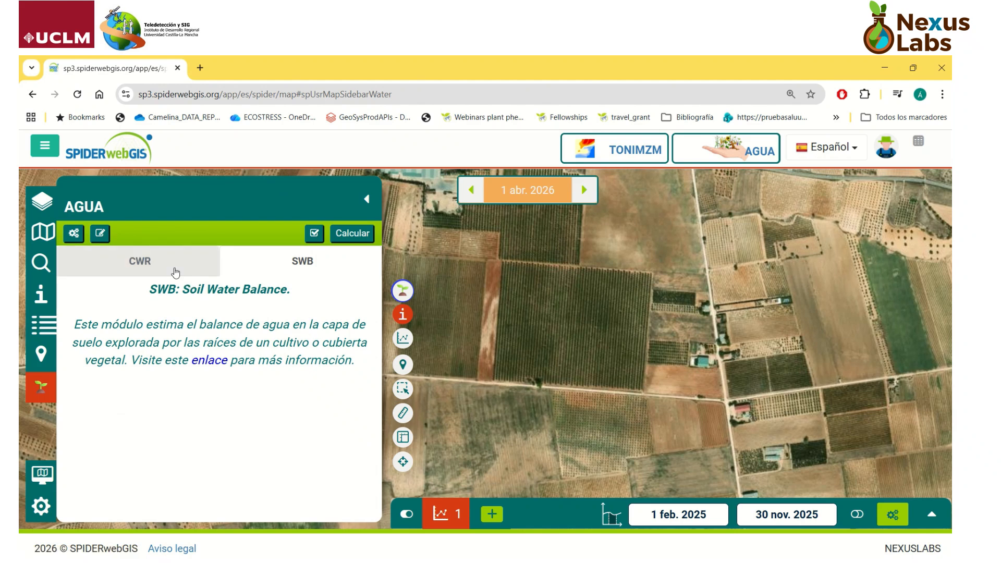
click(151, 268)
click(285, 262)
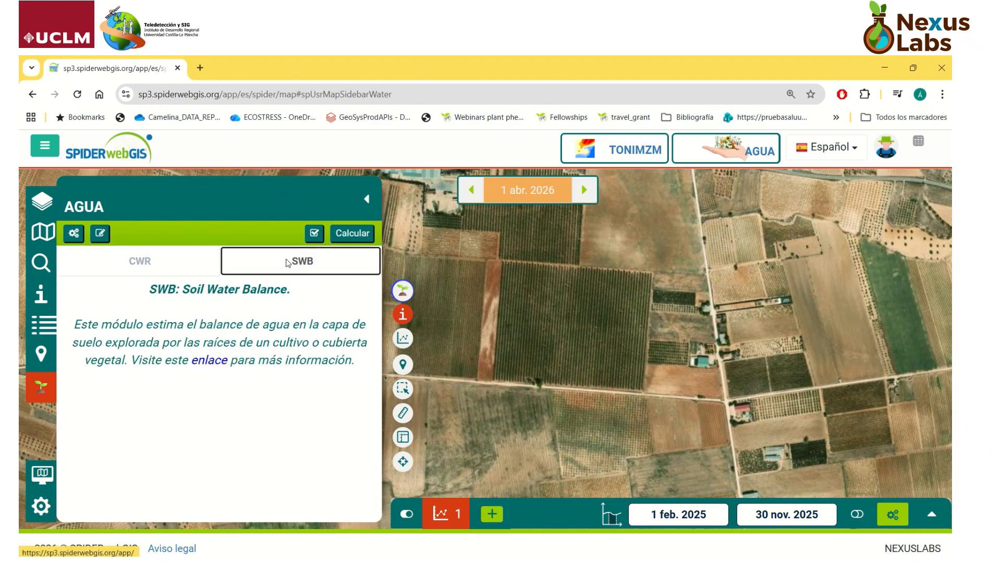
click(188, 259)
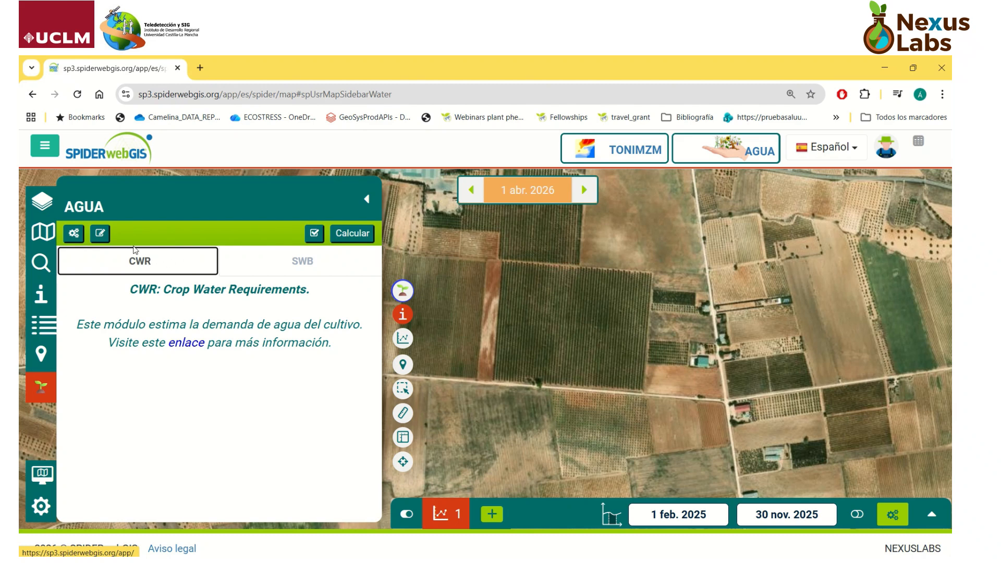
Step: Choose NDVI, ETo observada semanal AEMET lunes 2 and ETo prevista semanal AEMET jueves 2 as the source layers in the CWR parameters
click(99, 234)
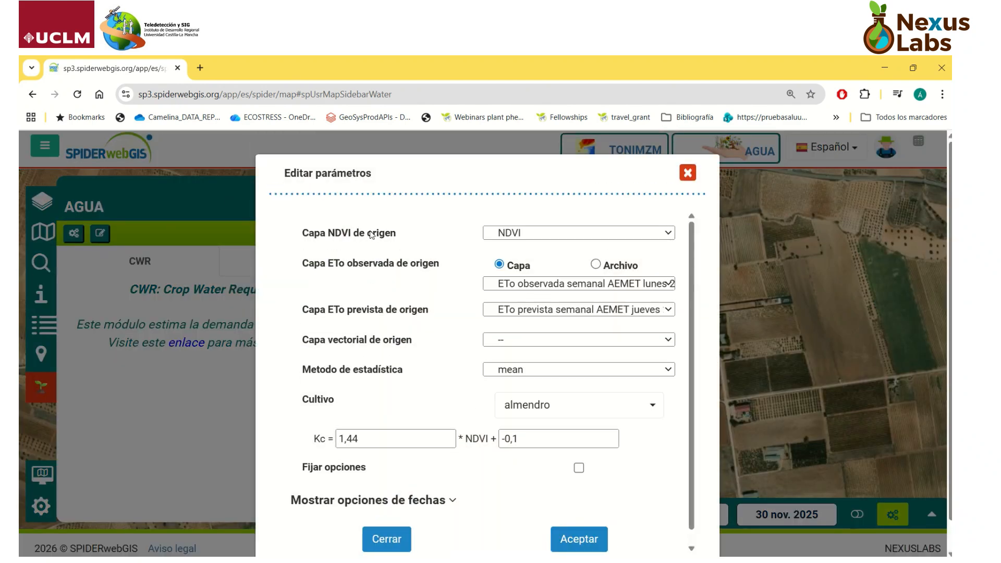
click(528, 233)
click(527, 233)
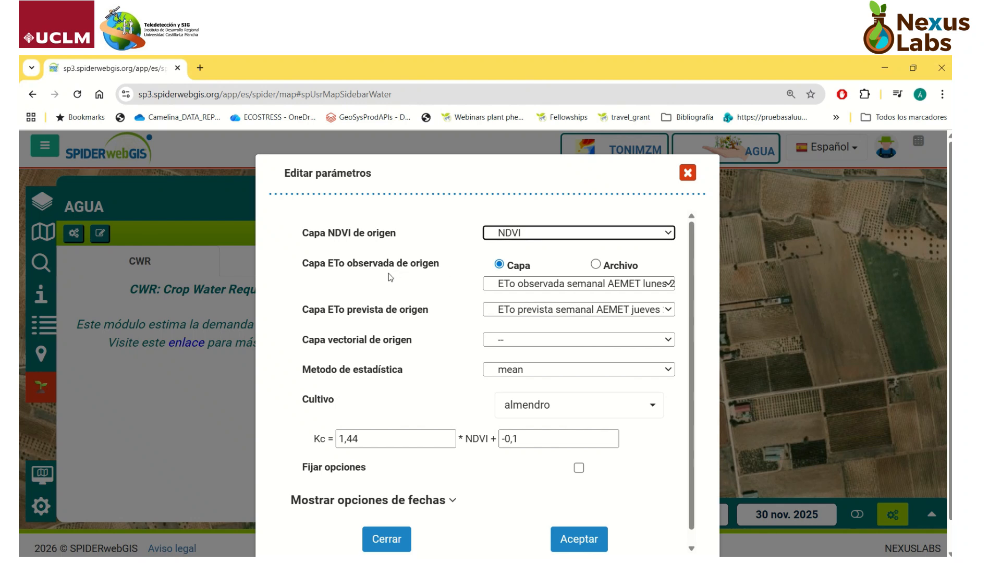
click(578, 284)
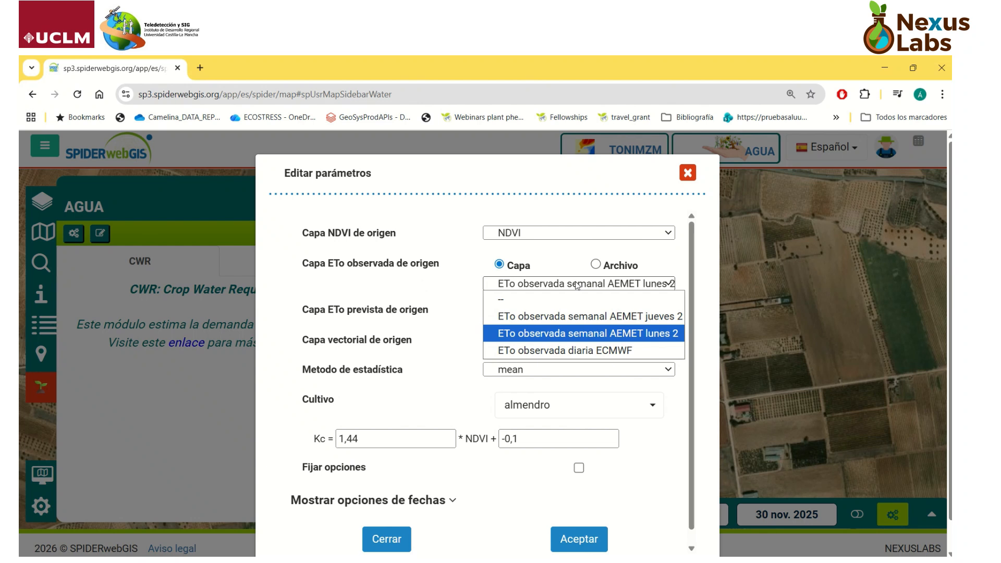
click(595, 341)
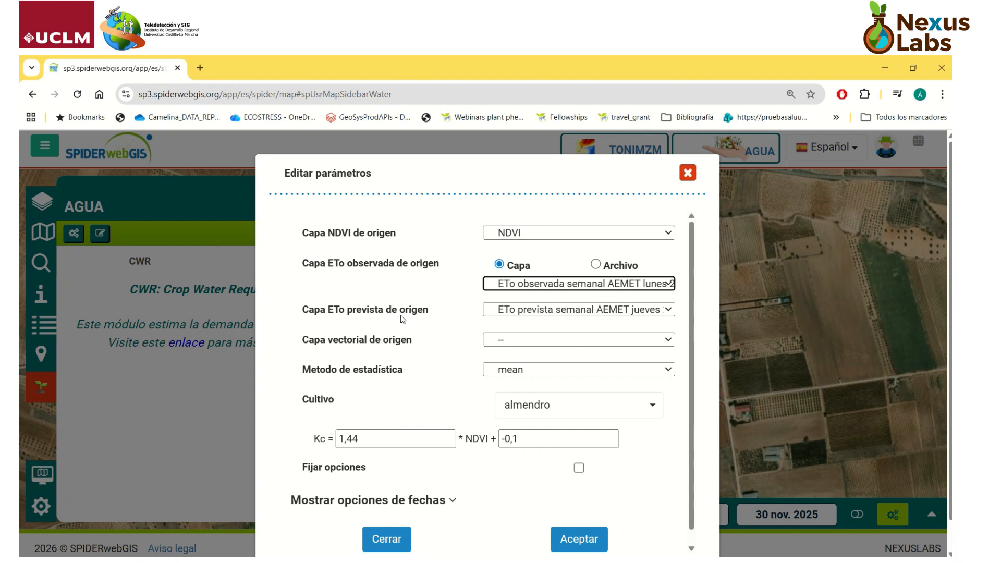
click(516, 312)
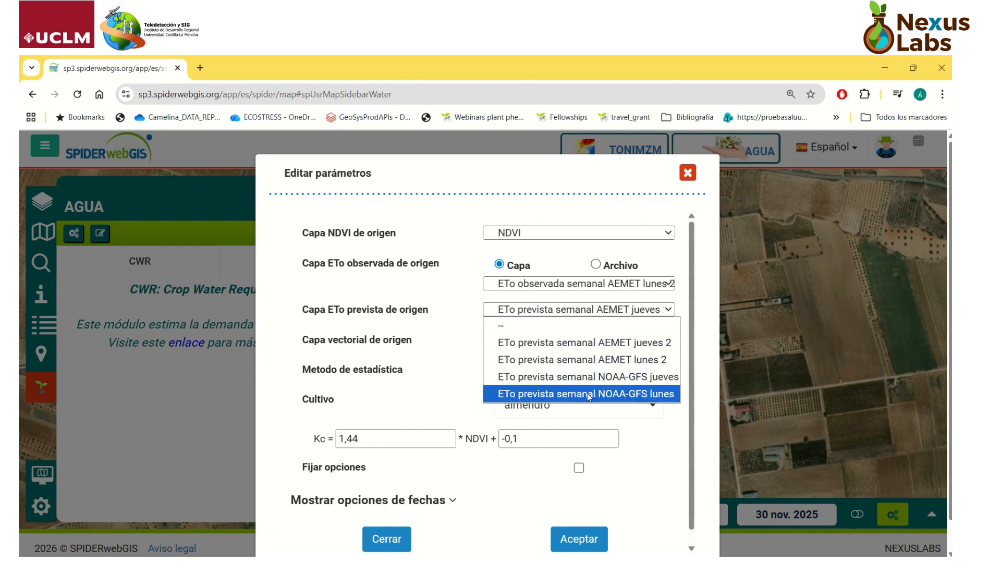
click(498, 339)
click(430, 339)
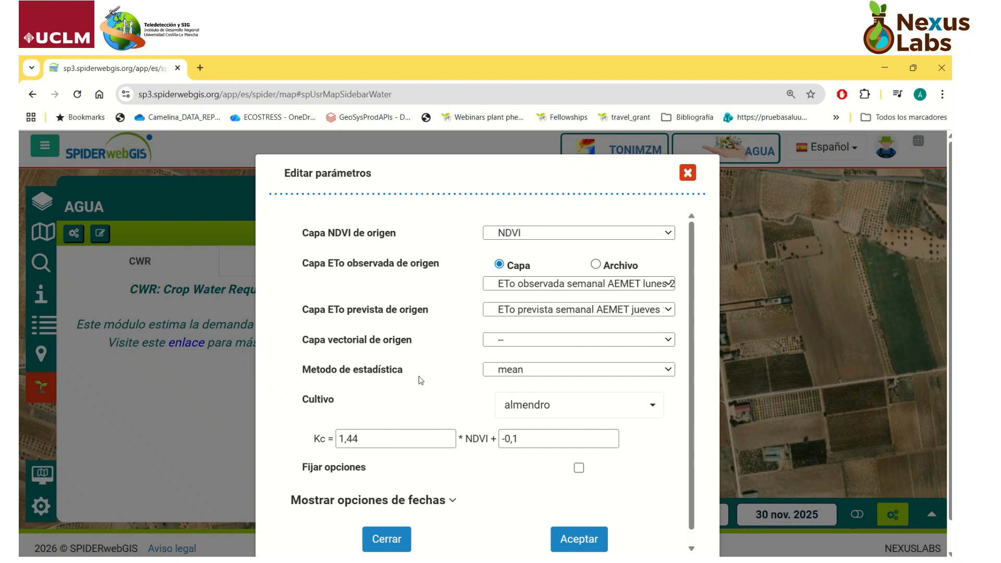
Step: Try almendro, olivo and viña in turn as the crop for the CWR parameters
click(581, 406)
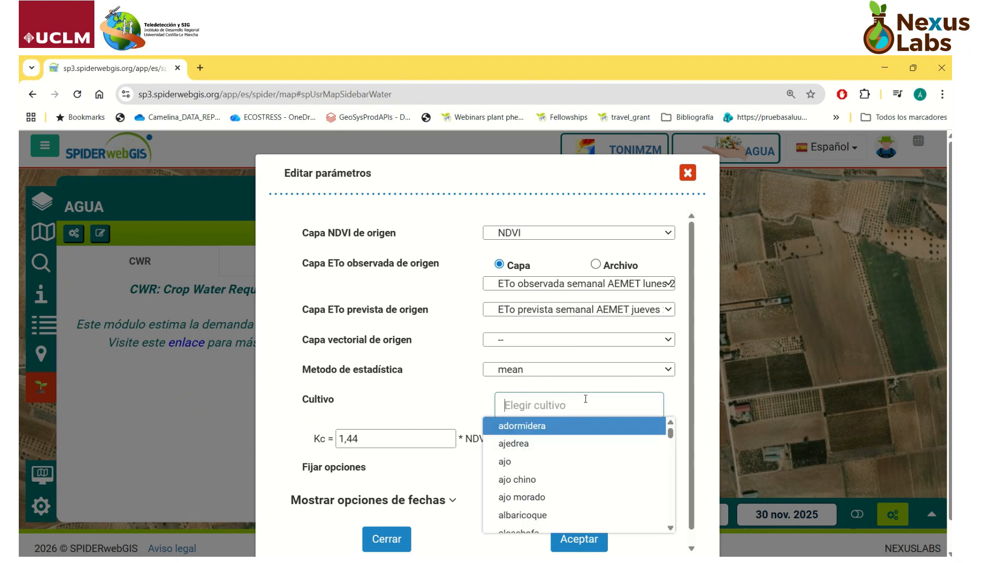
text(alm)
click(566, 426)
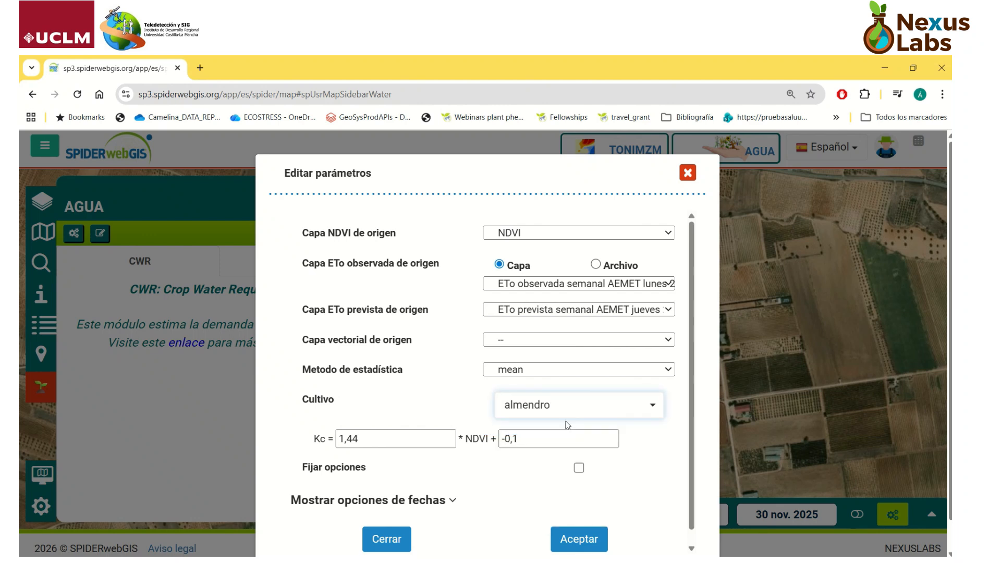
click(543, 407)
text(oli)
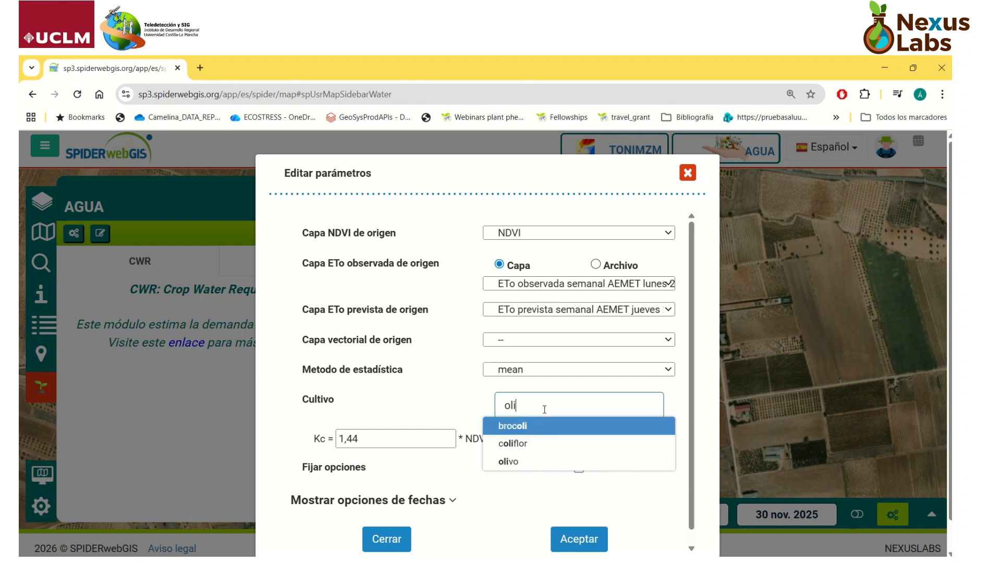
click(522, 464)
click(539, 406)
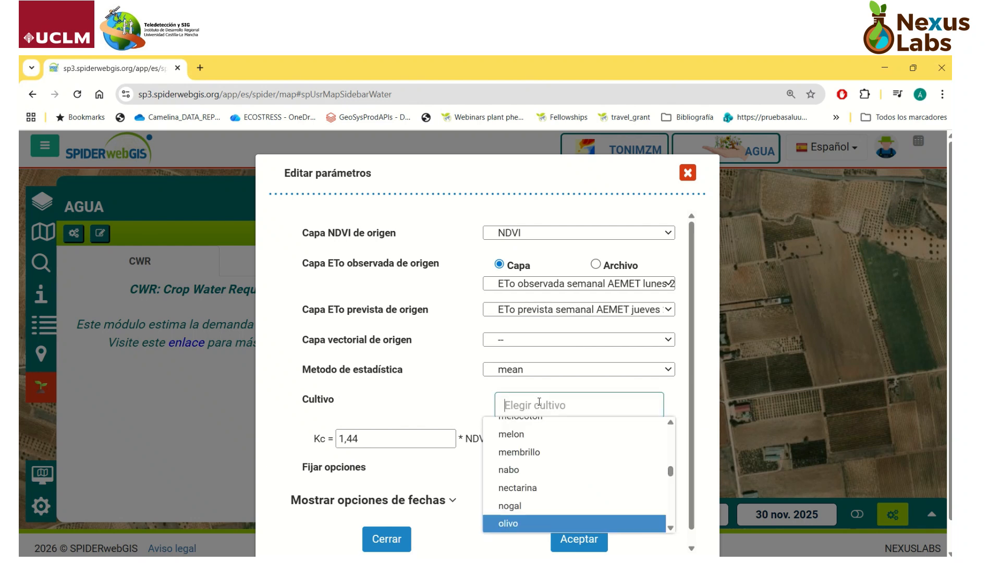
text(vi)
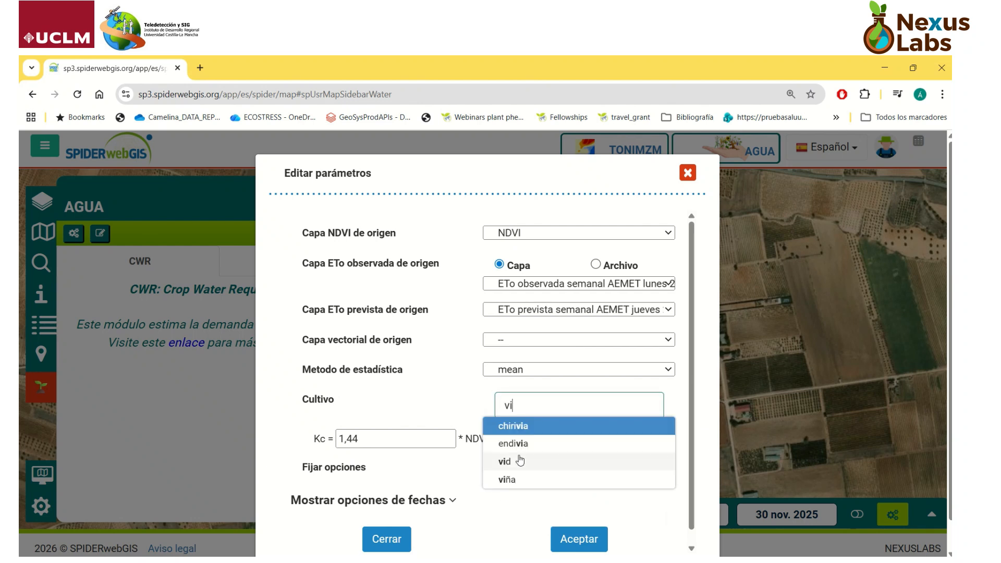
click(508, 479)
Step: Set the crop in the CWR parameters to almendro
click(526, 404)
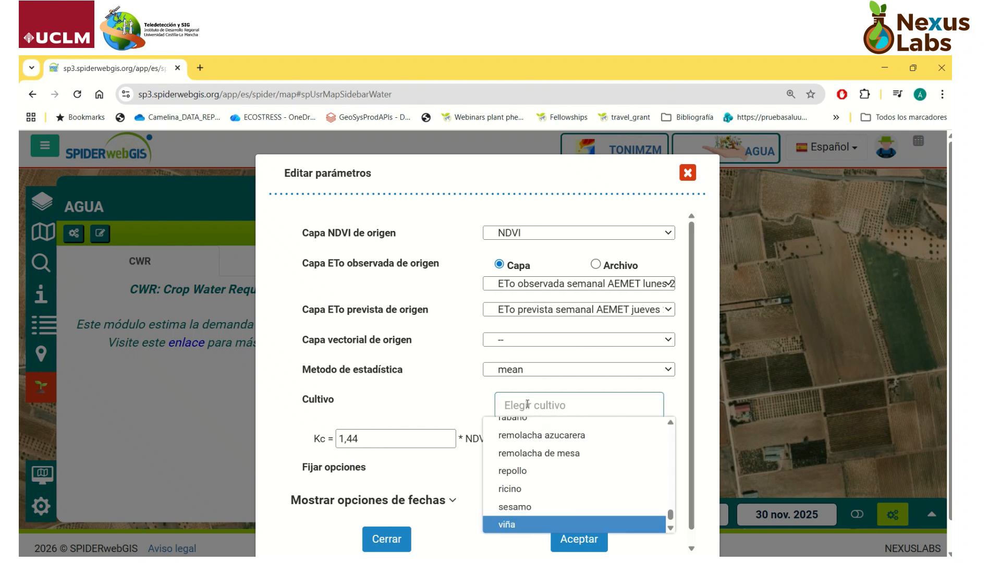
text(alm)
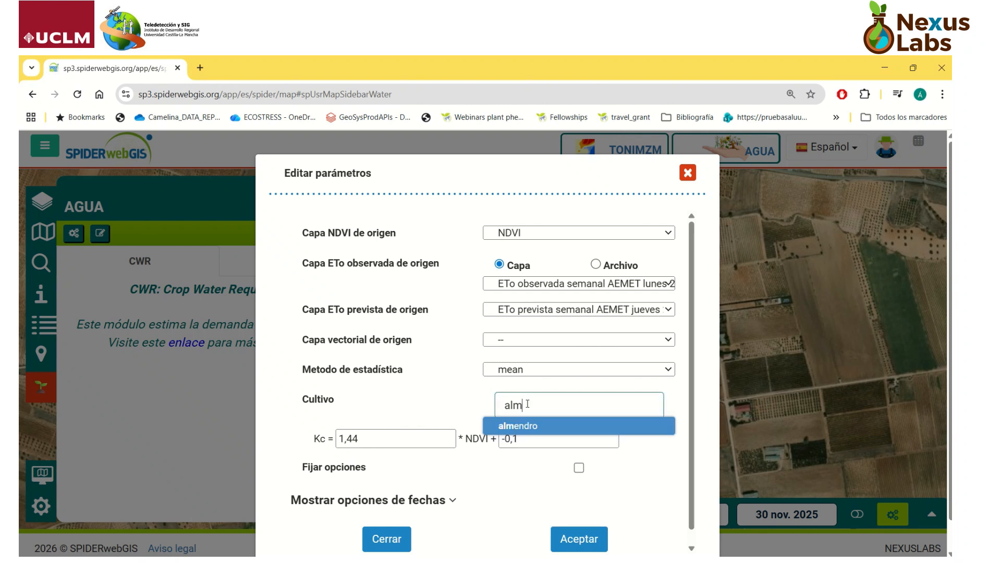
click(523, 431)
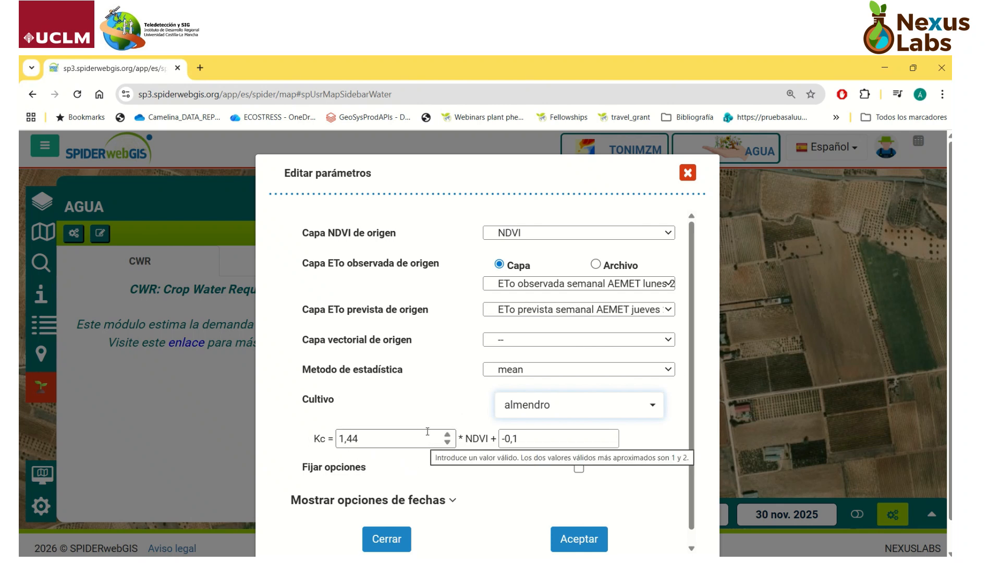
Step: Try to set the NDVI coefficient of the Kc equation to 1,40
scroll(695, 354, down, 1)
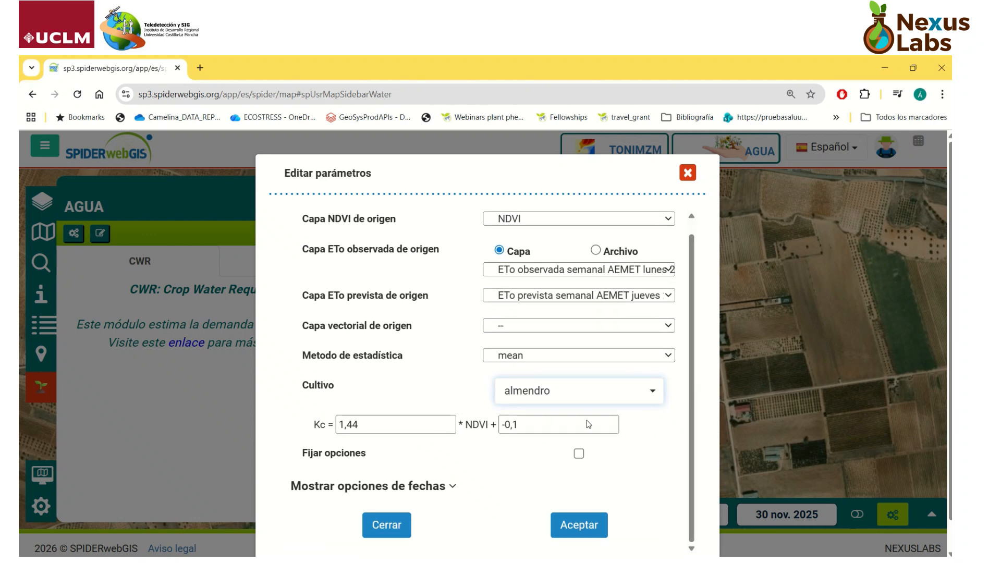
click(379, 430)
drag(379, 430, 338, 427)
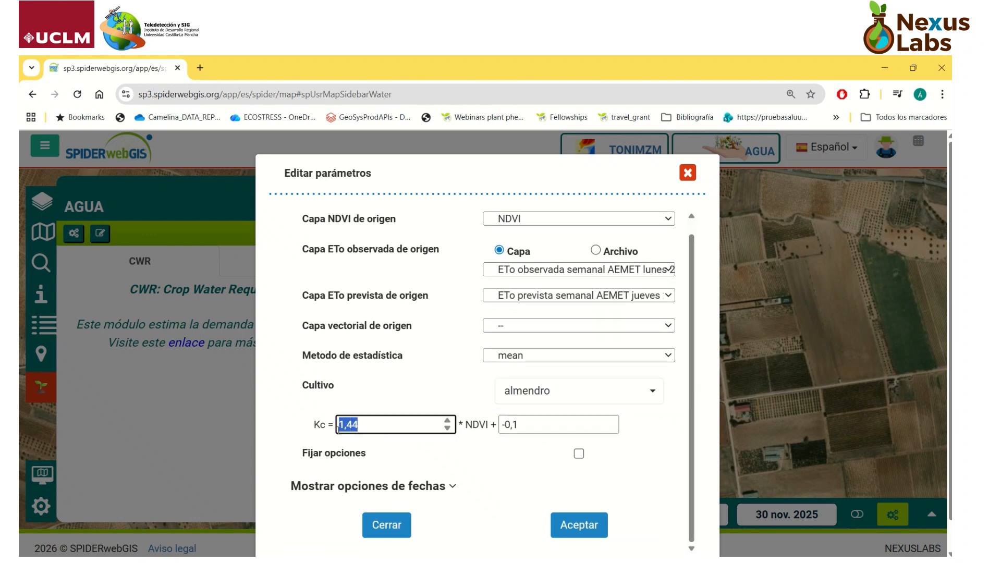
text(1,40)
key(Return)
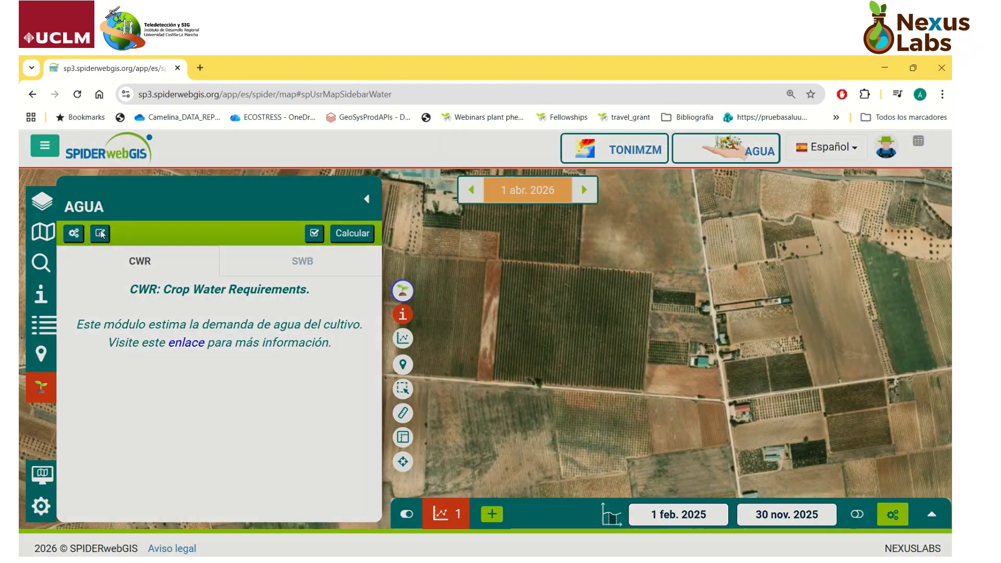
Step: Reopen the CWR parameters, show the date options and accept the settings
click(101, 234)
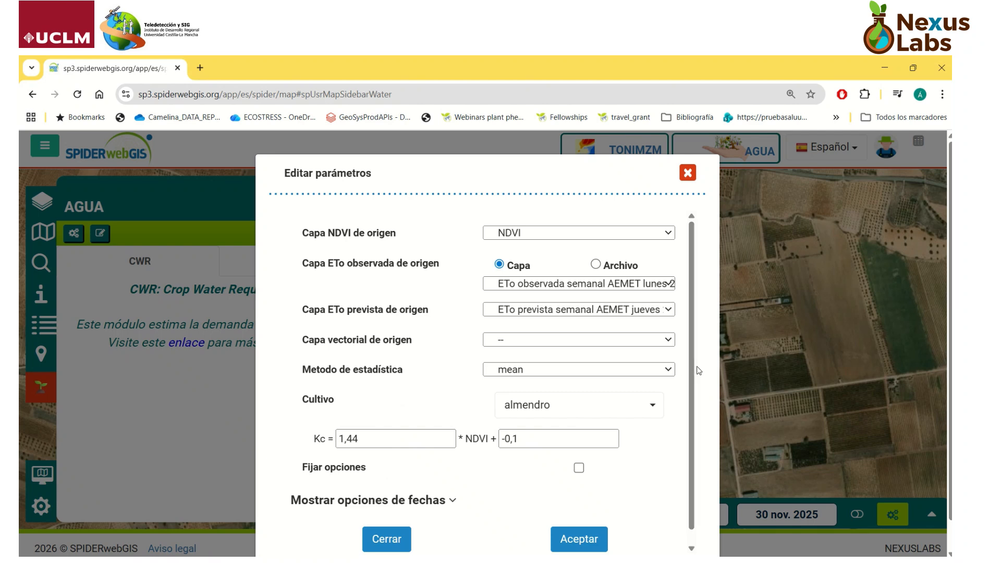
drag(694, 372, 693, 390)
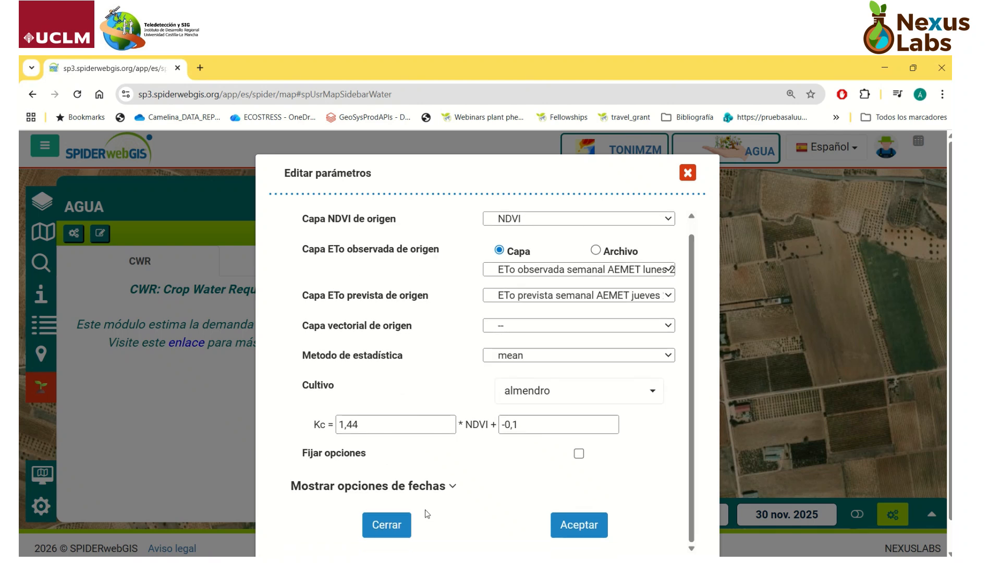
click(453, 487)
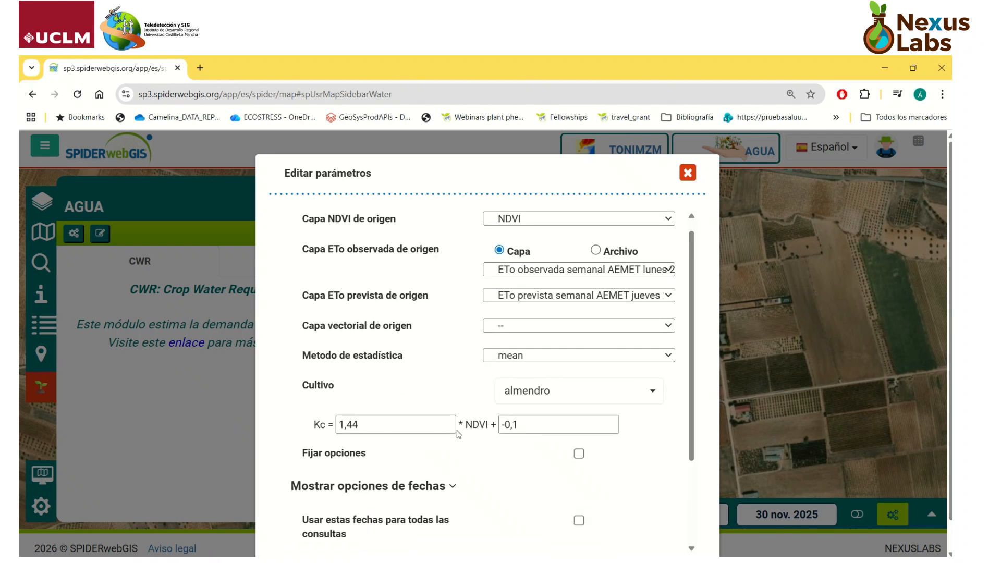
scroll(459, 434, down, 3)
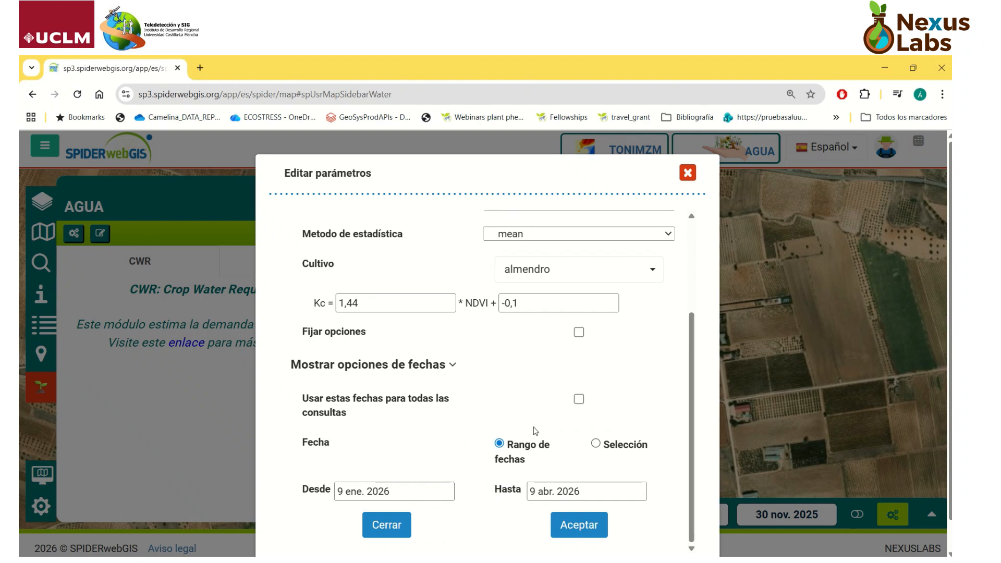
click(597, 537)
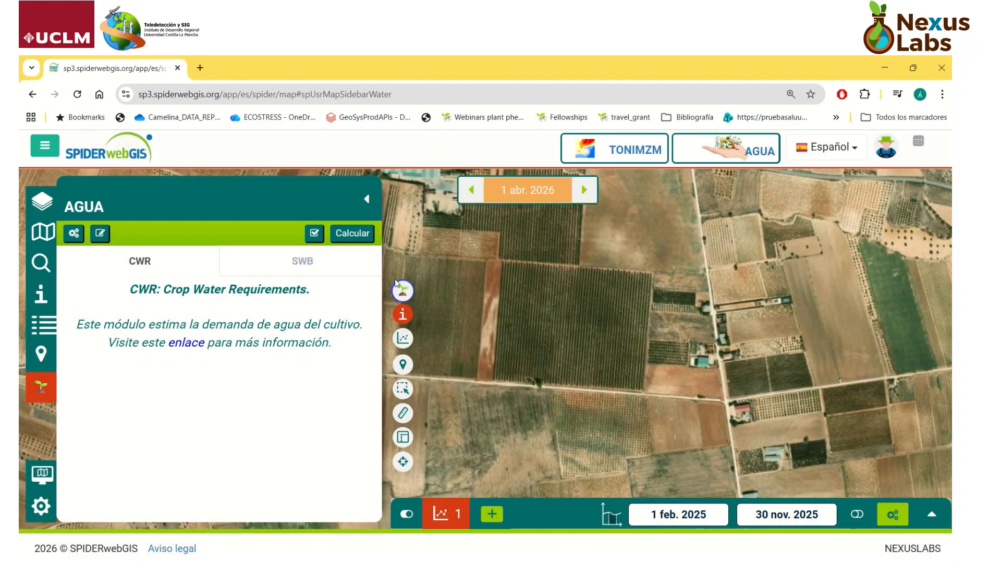
click(410, 292)
click(437, 292)
click(418, 289)
click(688, 168)
click(46, 394)
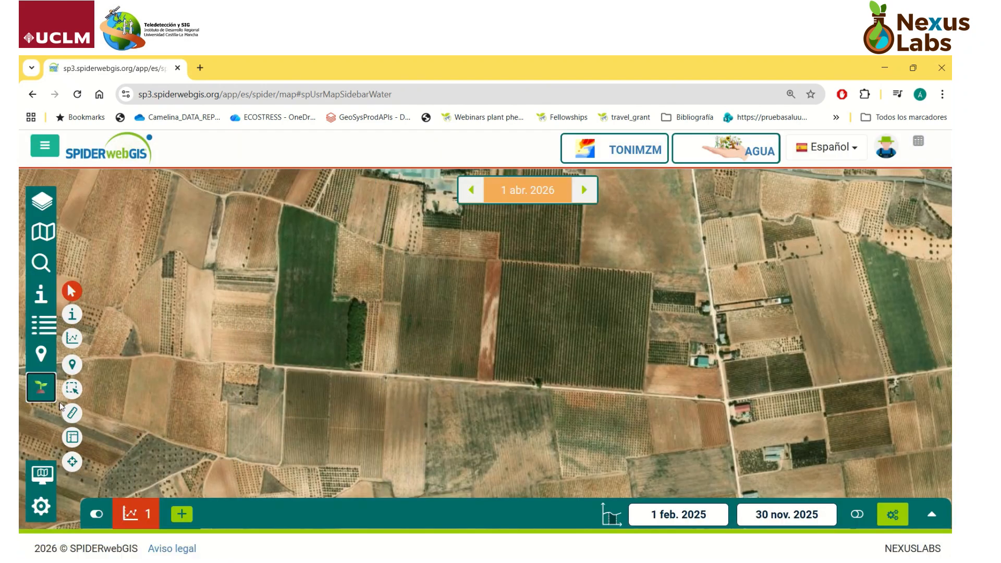
click(46, 395)
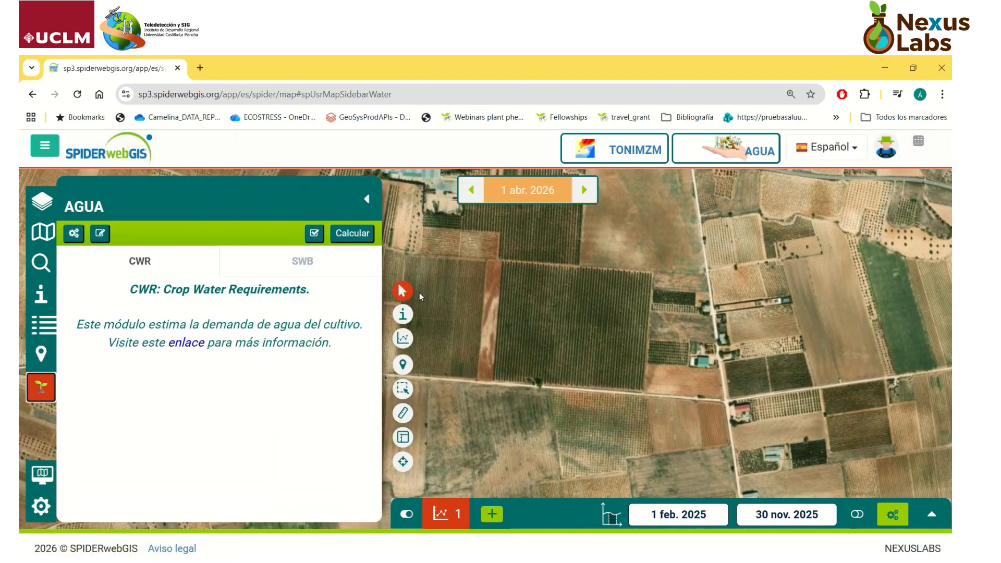
Step: Calculate the CWR for a single point in the middle of the dark orchard parcel with the almendro settings
mouse_move(420, 294)
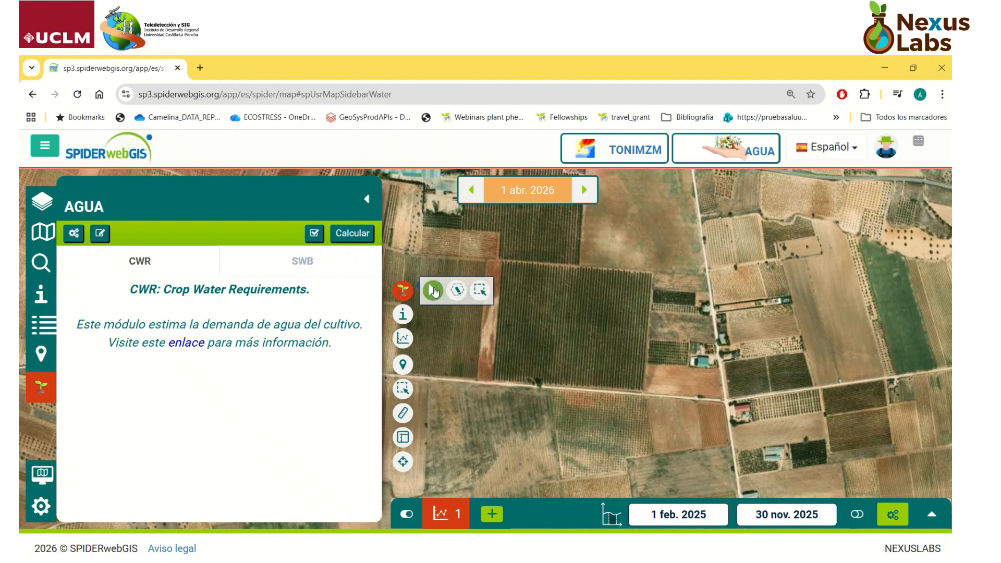
click(432, 291)
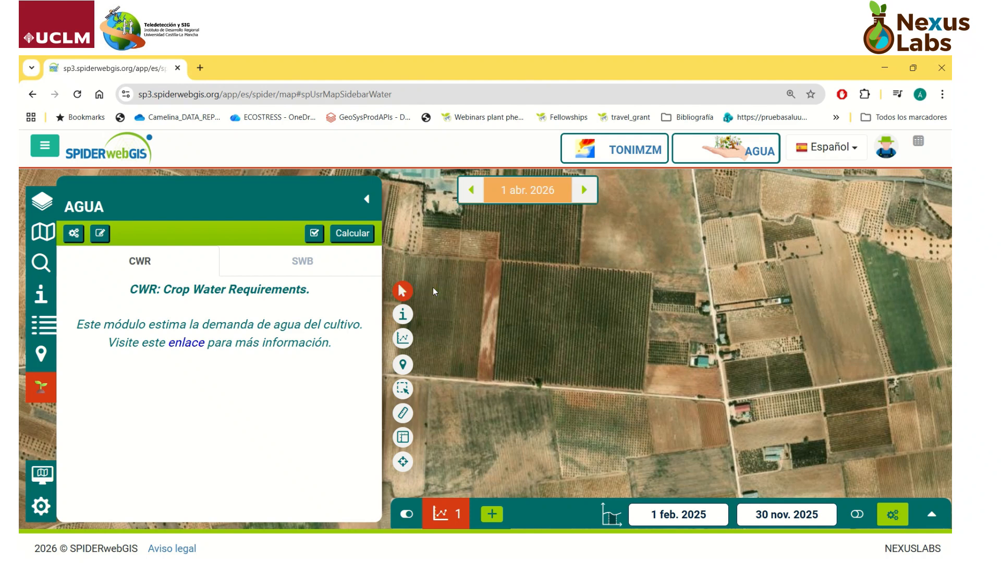
click(577, 325)
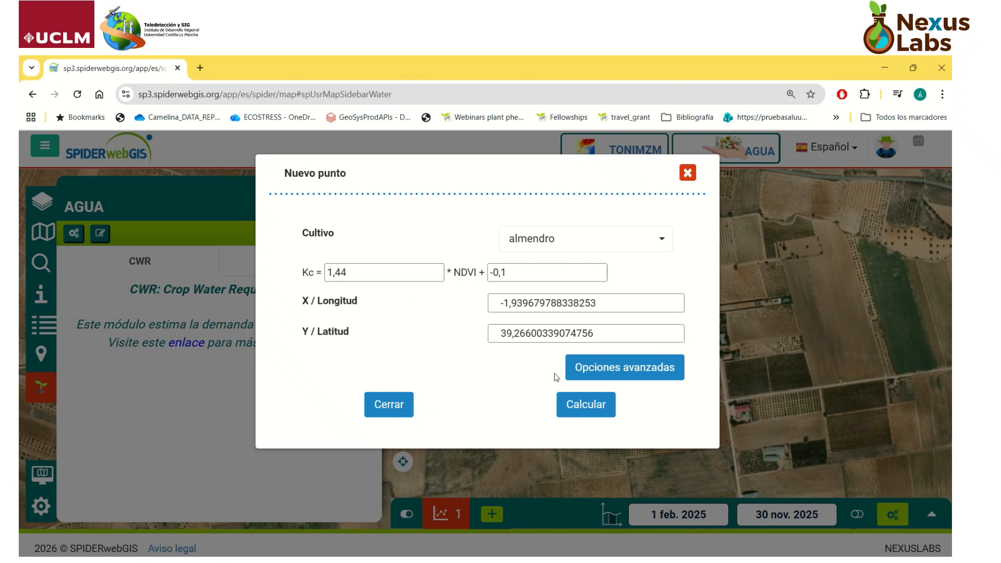
click(578, 406)
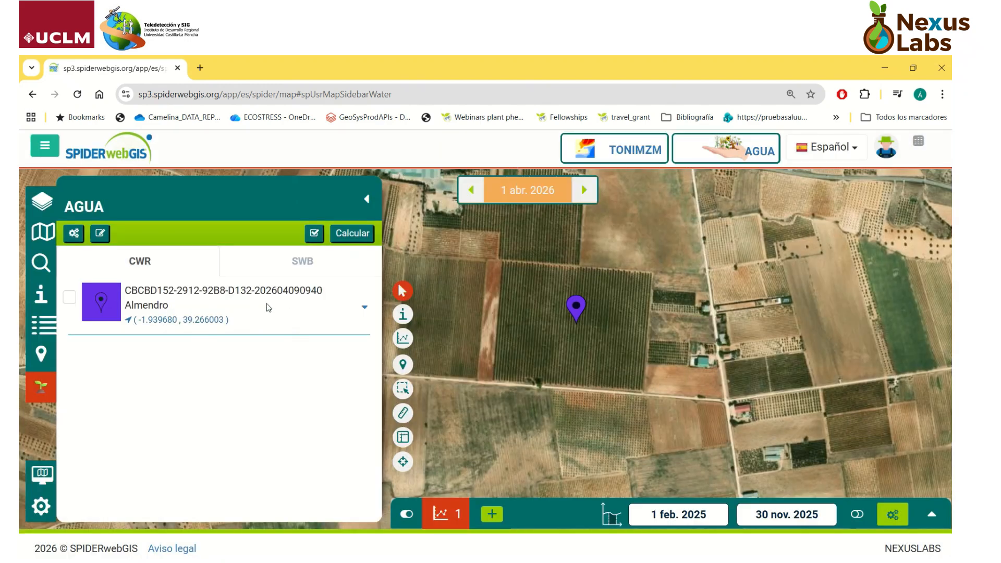
Step: Expand the calculated Almendro point's entry and display its result charts
click(370, 314)
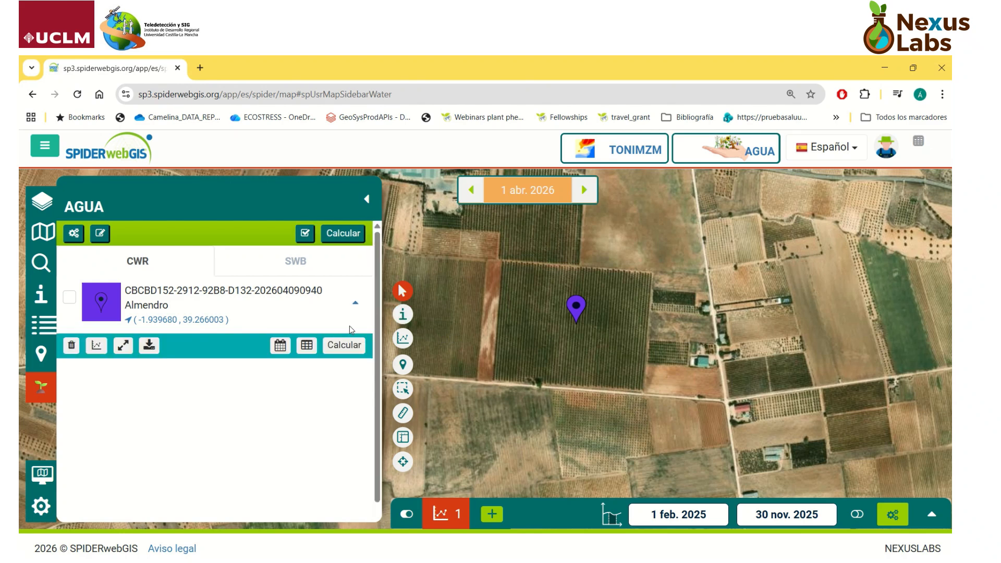
drag(378, 409, 377, 431)
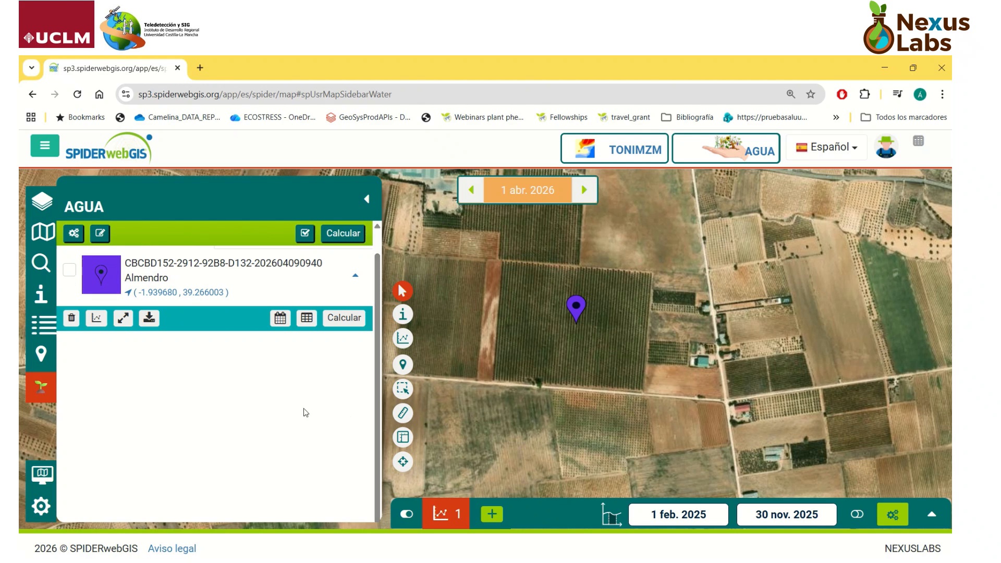
mouse_move(503, 62)
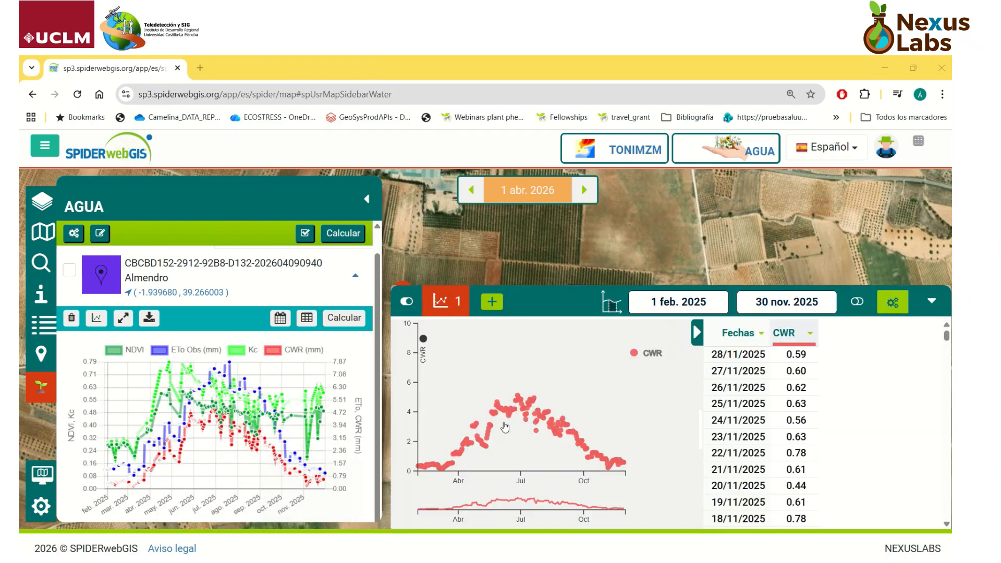
Step: Widen the CWR chart and measure the accumulated CWR for 01/06/2025–02/07/2025 and 29/09/2025–01/11/2025
click(697, 332)
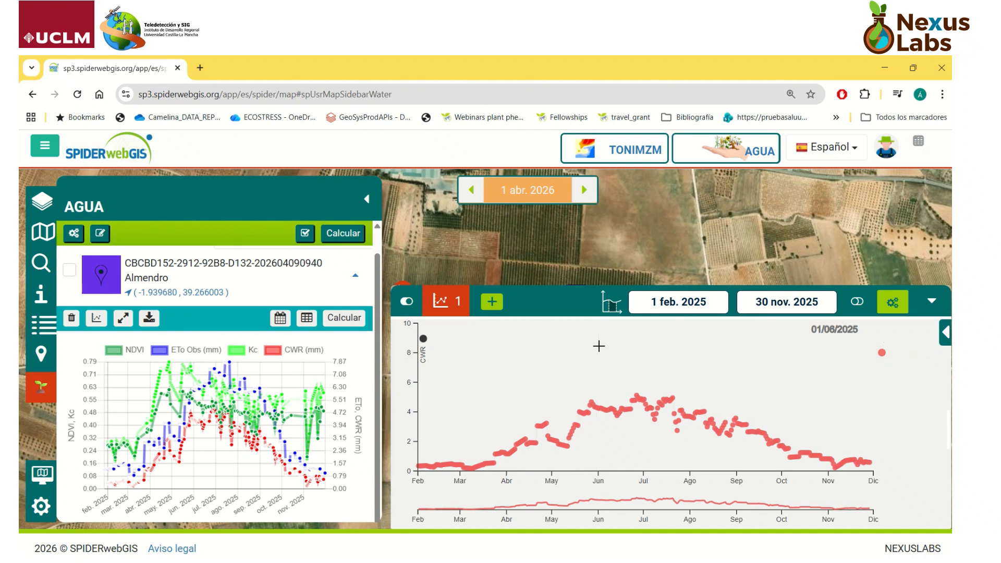
drag(598, 345, 646, 346)
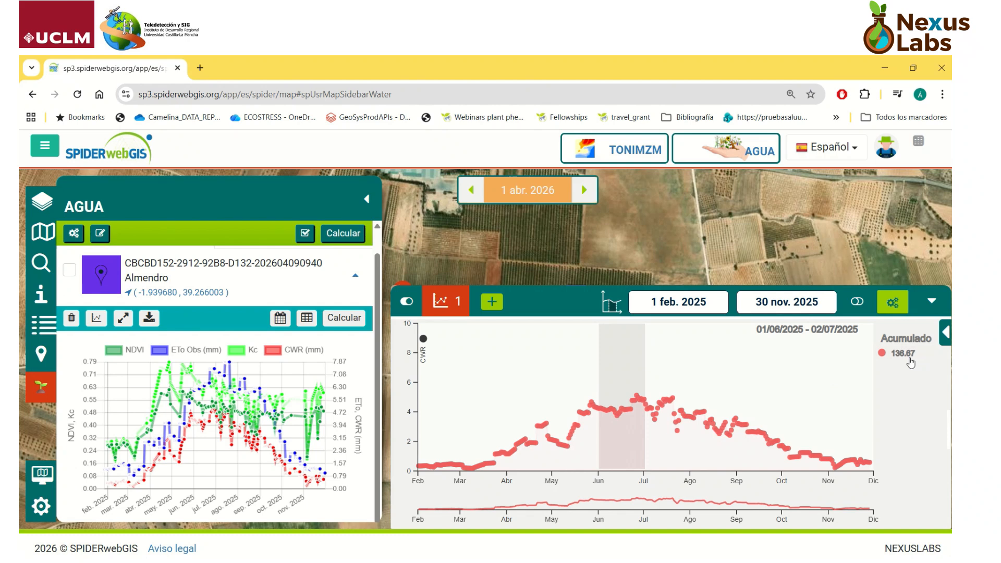
click(782, 342)
drag(782, 342, 829, 346)
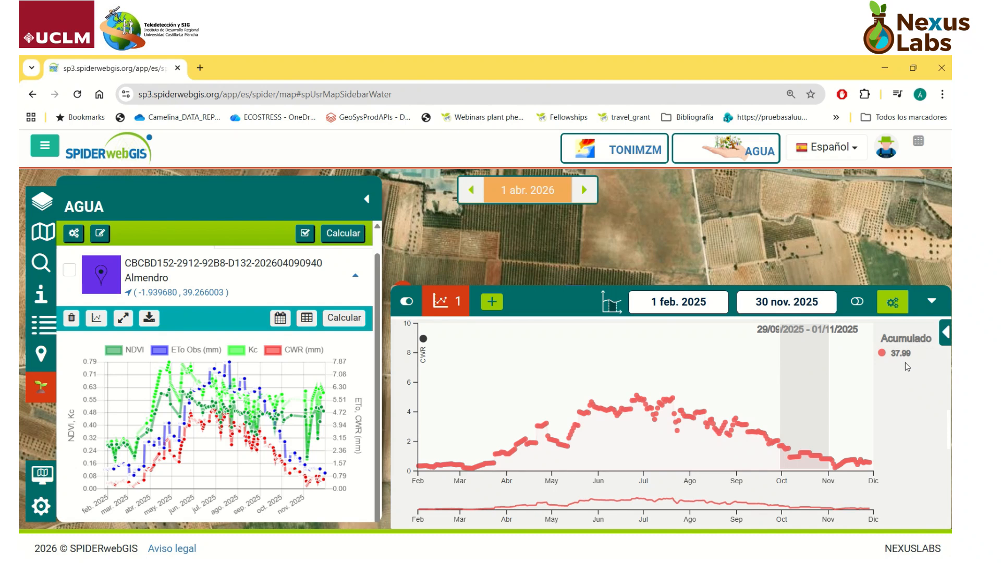
Step: Open the full view of the Almendro point's NDVI, ETo, Kc and CWR chart
click(122, 318)
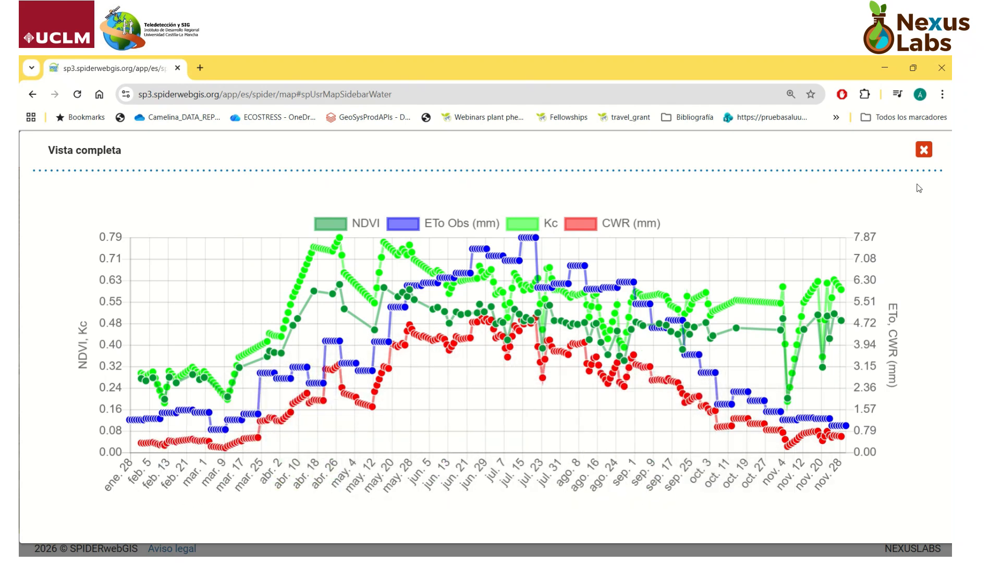
Step: Leave the full view, display the CWR chart's table of dated values and remove the CWR series
click(926, 154)
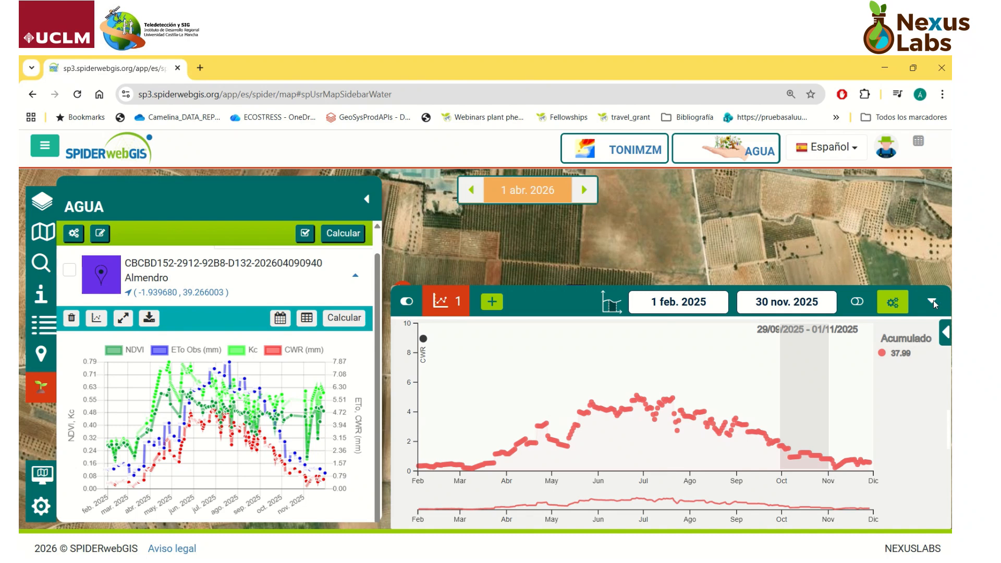
click(945, 332)
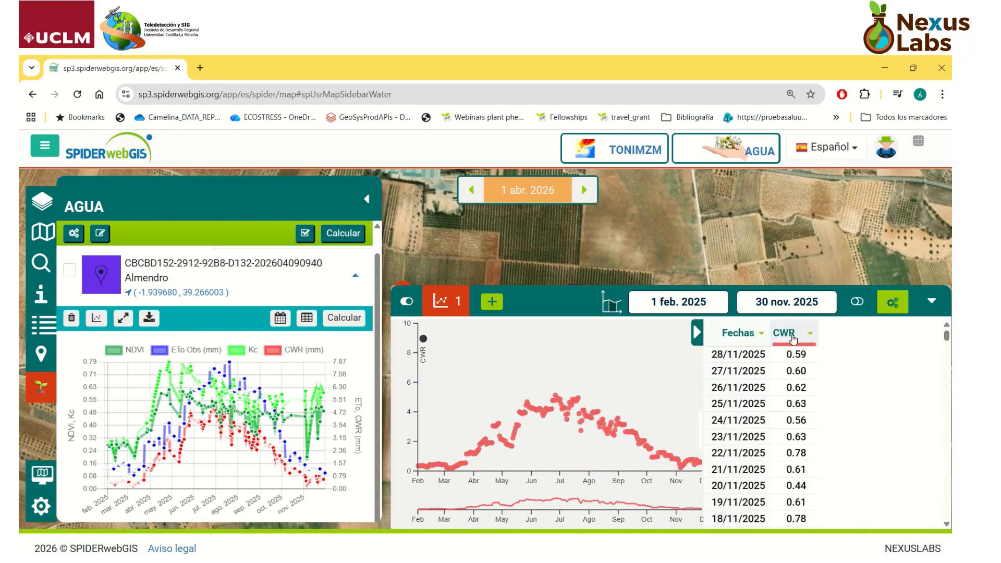
click(793, 338)
click(824, 458)
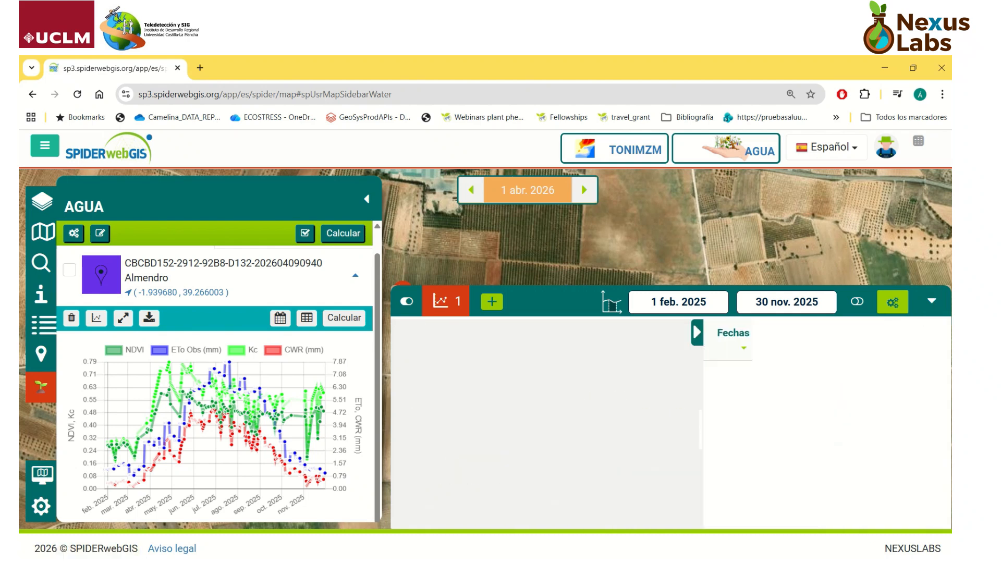
click(933, 302)
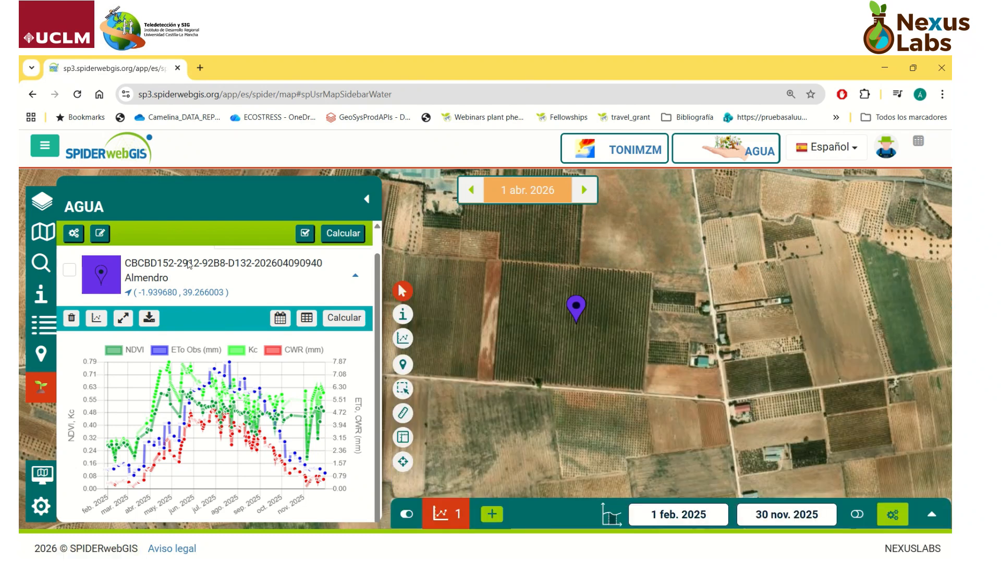
Step: Select the Almendro point, switch it to the SWB calculation and open its parameters for editing
click(70, 271)
click(265, 270)
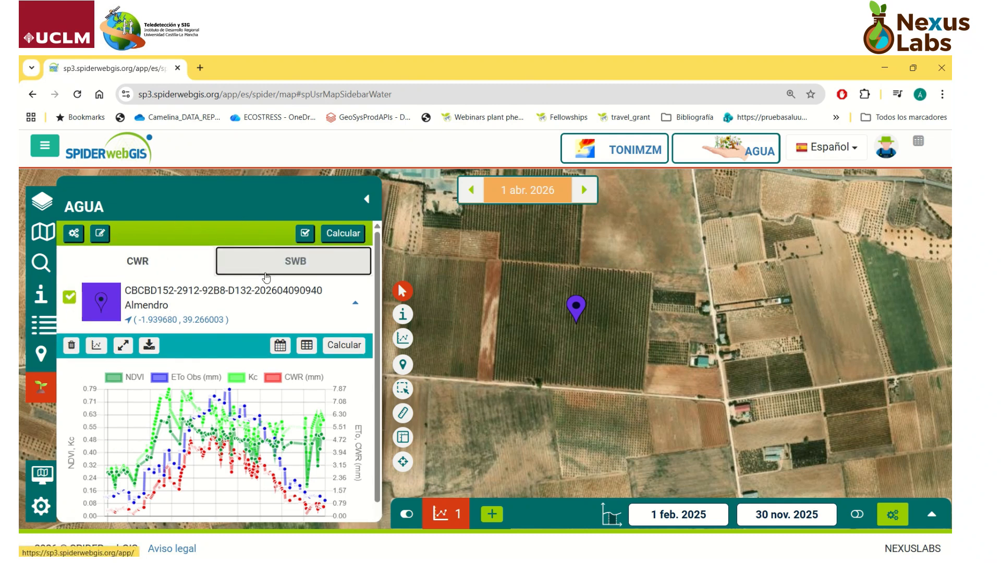
click(103, 238)
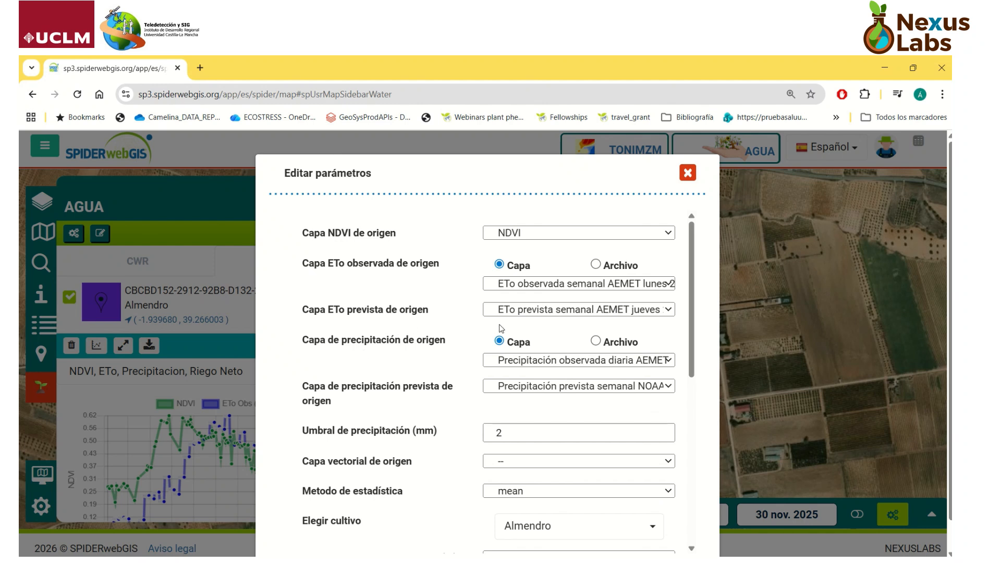
Step: Choose Precipitación observada diaria AEMET as observed precipitation layer and Precipitación prevista semanal NOAA-GFS jueves as forecast precipitation layer
click(594, 360)
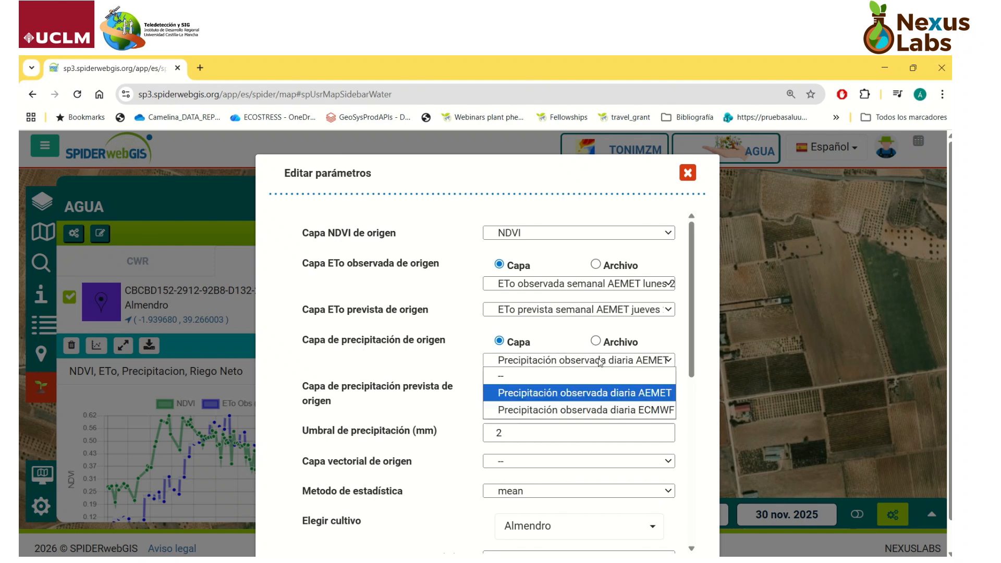
click(607, 392)
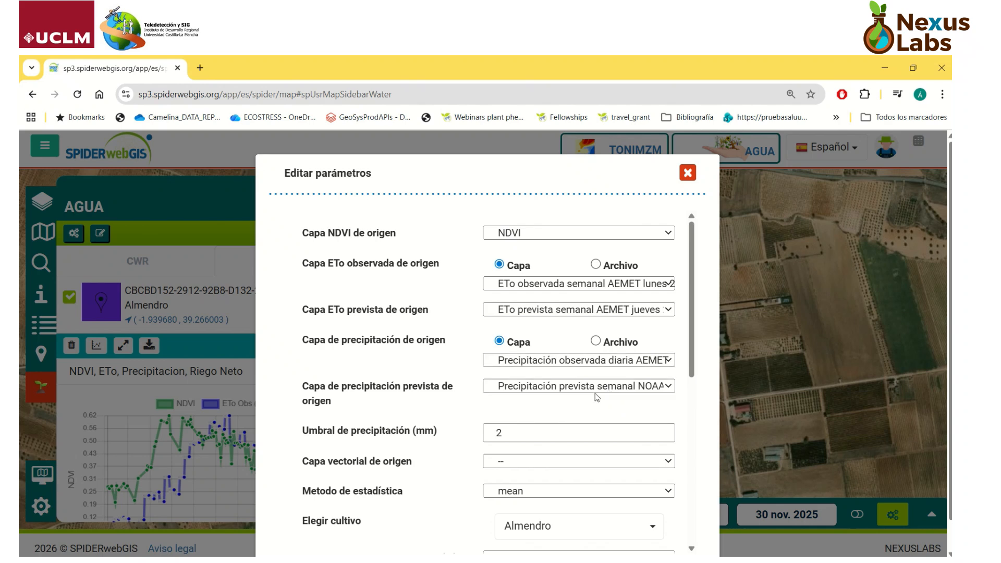
click(592, 388)
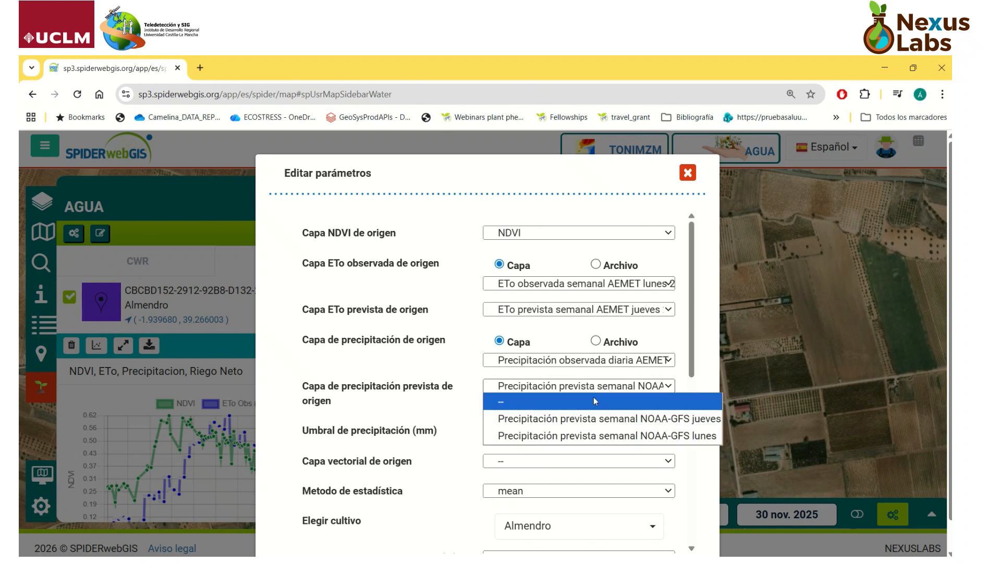
click(600, 418)
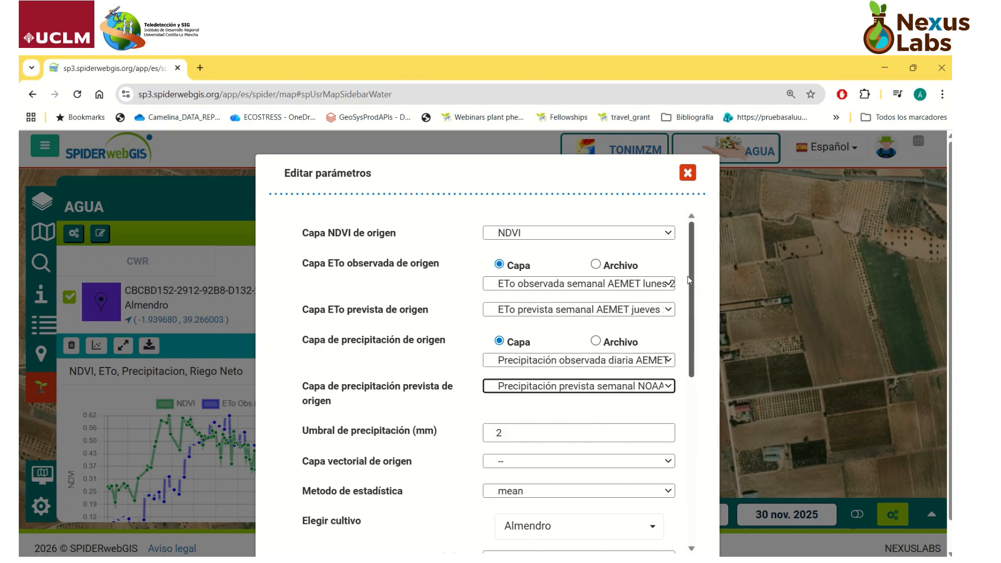
Step: Set the Almendro crop's maximum root depth to 1,5 m in the SWB parameters
scroll(526, 313, down, 3)
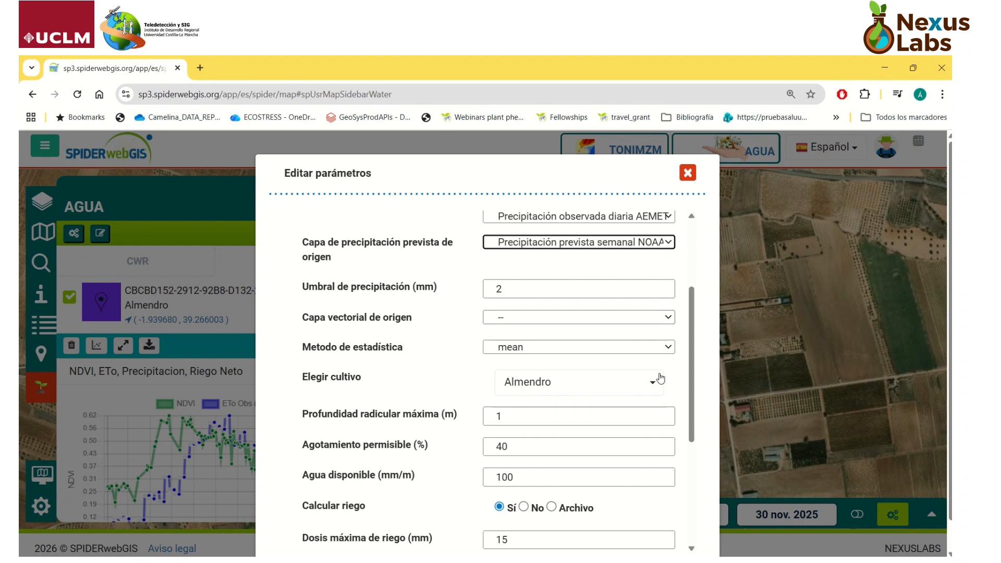
scroll(696, 362, down, 2)
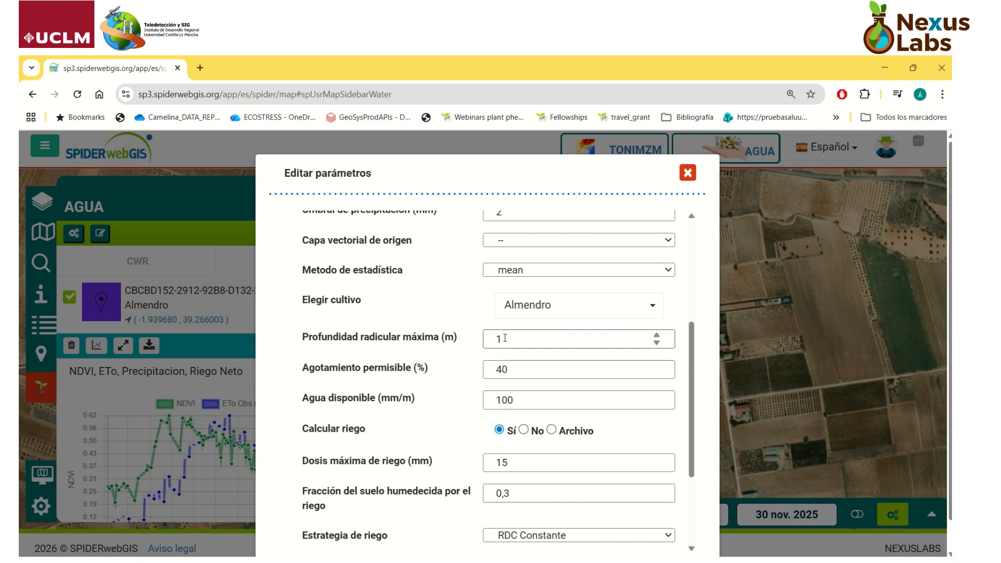
double_click(489, 340)
text(0,8)
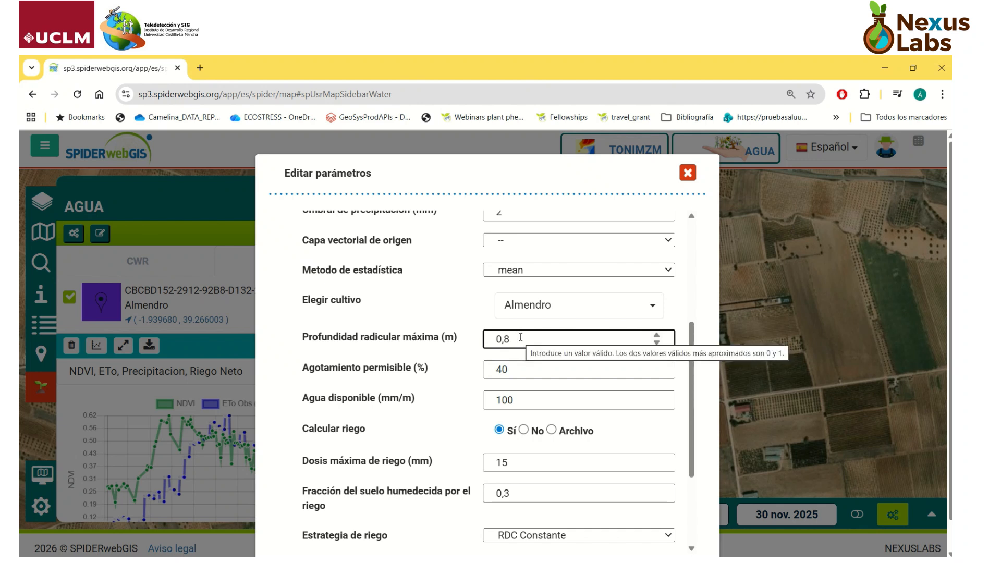
drag(520, 337, 441, 341)
text(1)
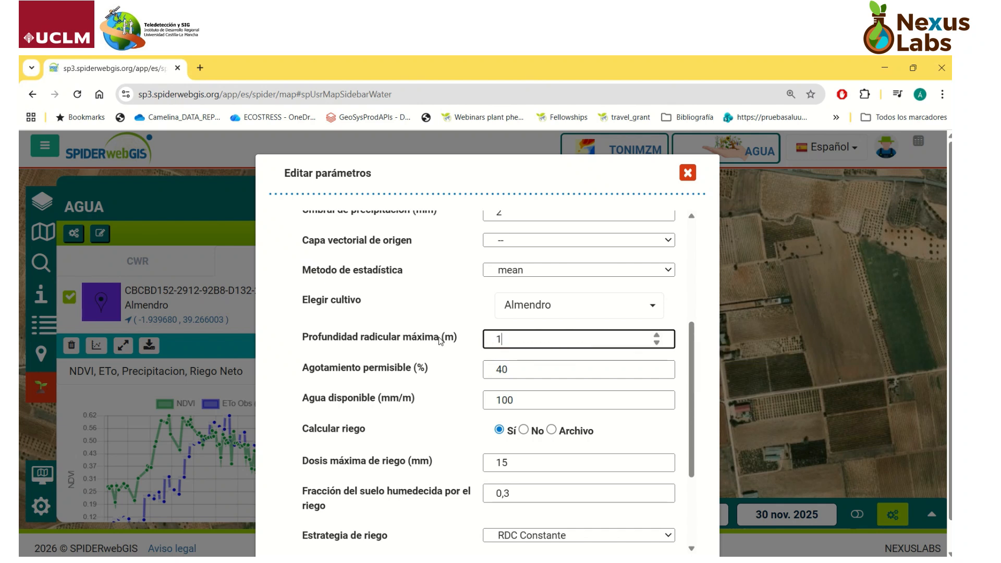
text(,5)
click(521, 375)
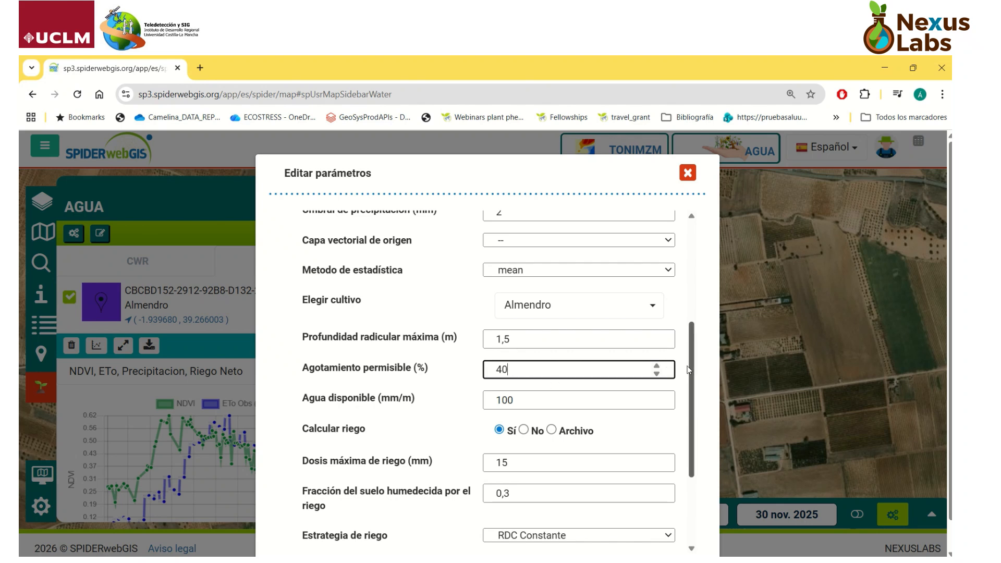
Step: Set the maximum irrigation dose to 15 mm and the soil fraction wetted by irrigation to 0,3
scroll(682, 389, down, 1)
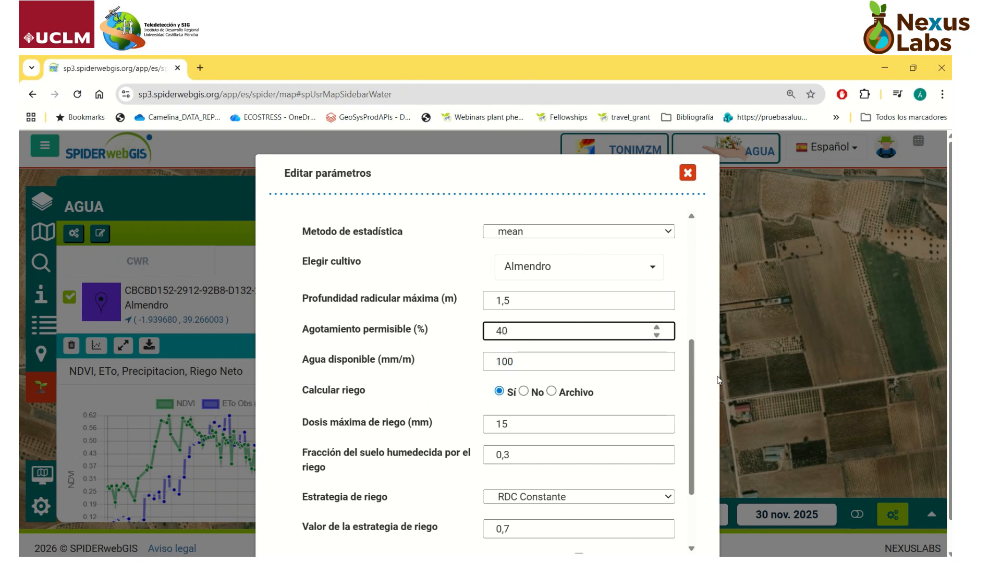
scroll(689, 373, down, 2)
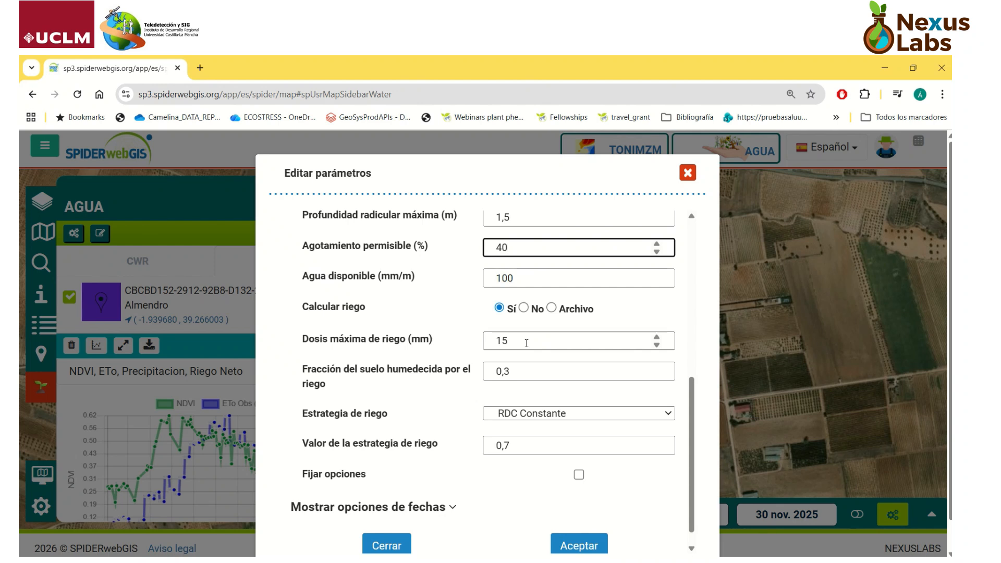
drag(527, 343, 501, 342)
text(0)
text(5)
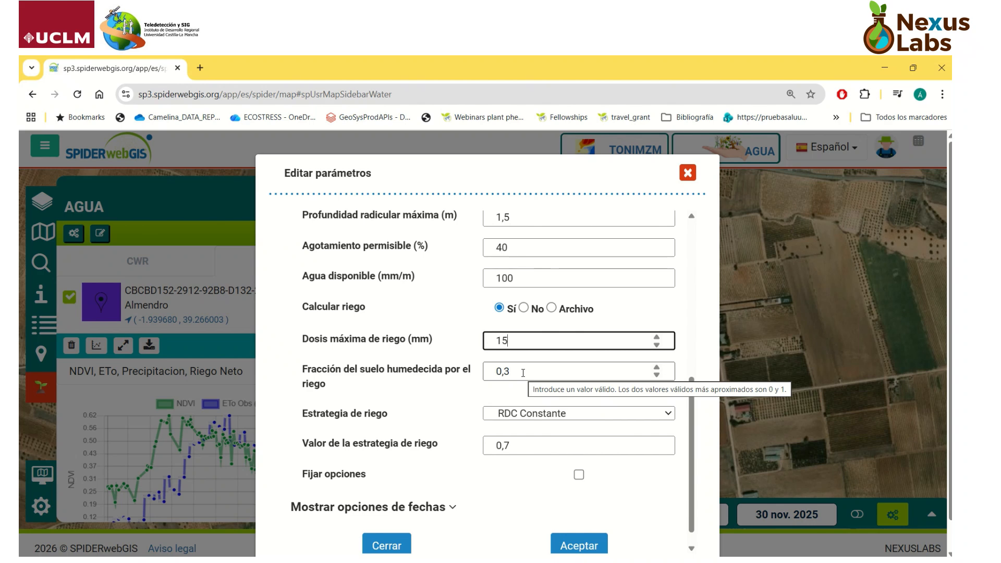
key(Tab)
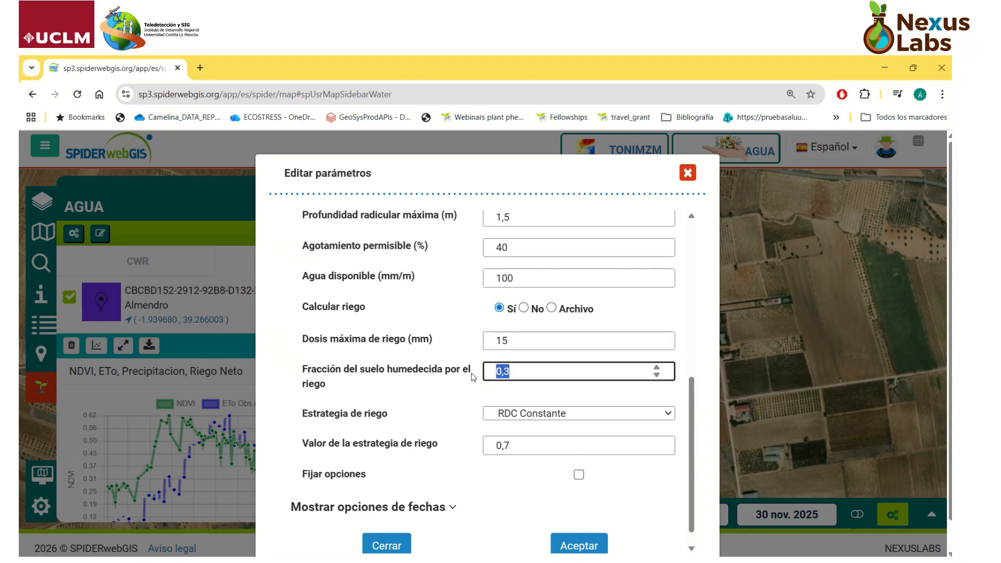
text(1)
drag(526, 371, 496, 370)
text(0,)
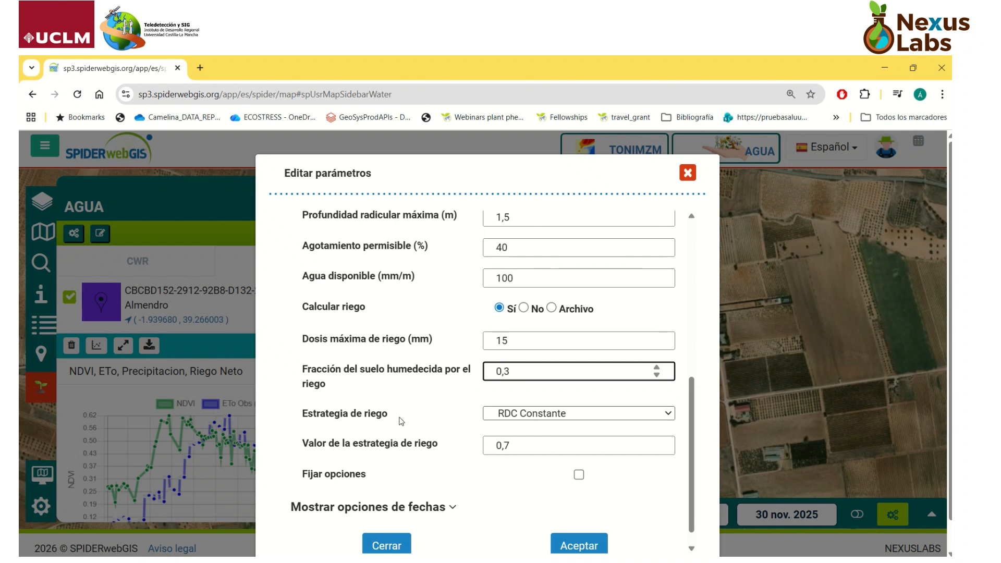
Step: Use the RDC Constante irrigation strategy with a strategy value of 0,6
click(570, 414)
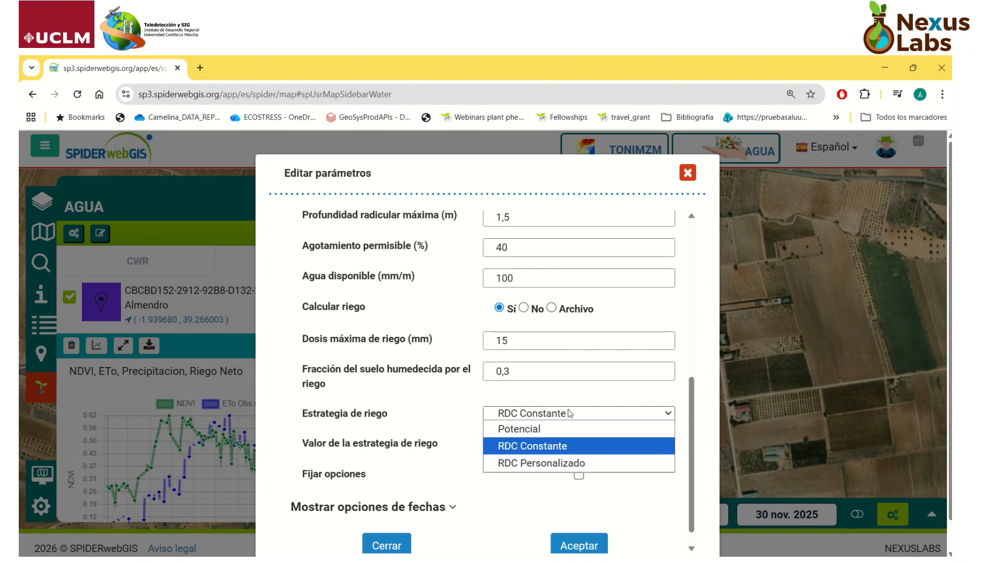
click(536, 446)
click(542, 446)
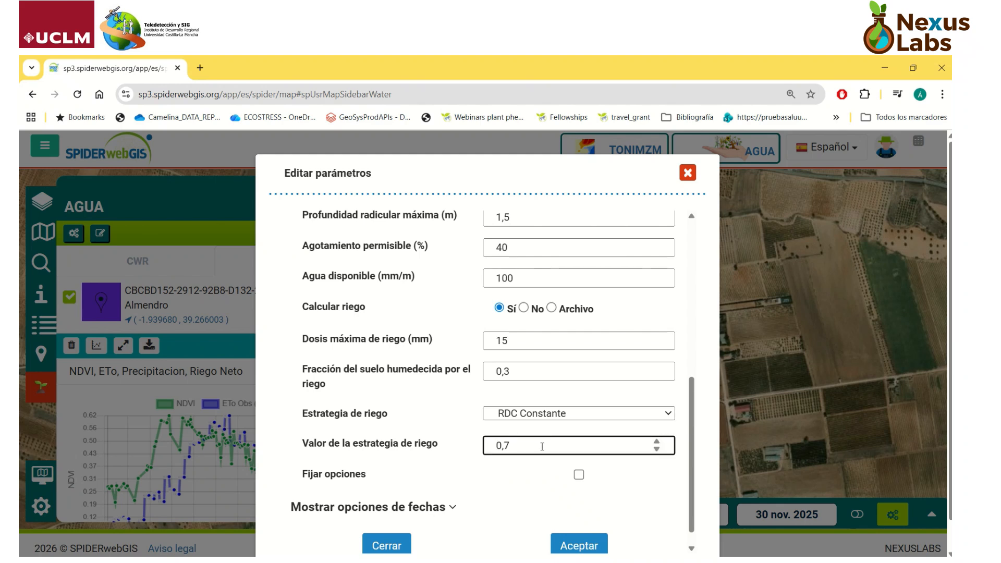
key(BackSpace)
text(6)
Step: Show the date options and set the start of the date range to 1 feb. 2025
scroll(695, 414, down, 1)
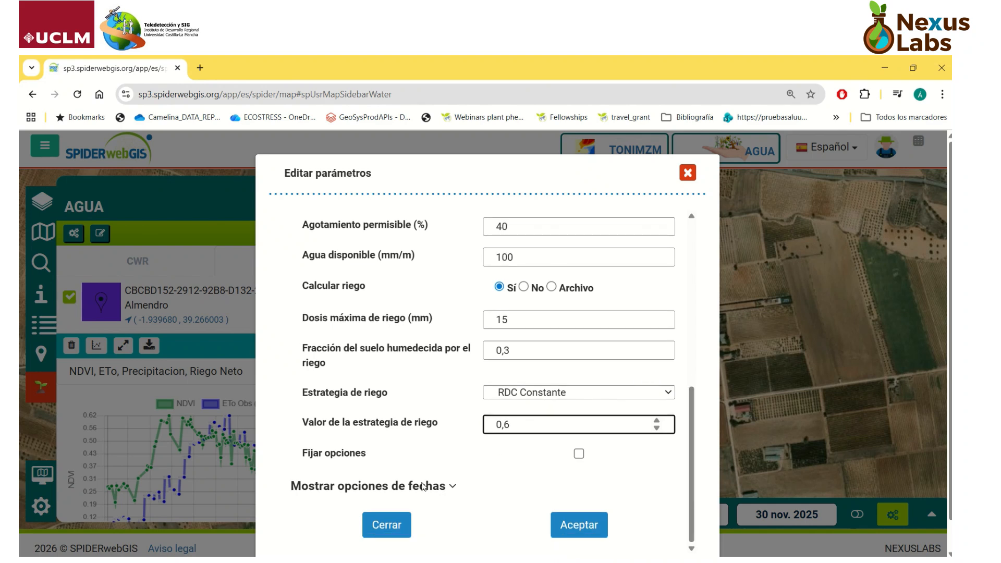
click(441, 487)
scroll(465, 460, down, 3)
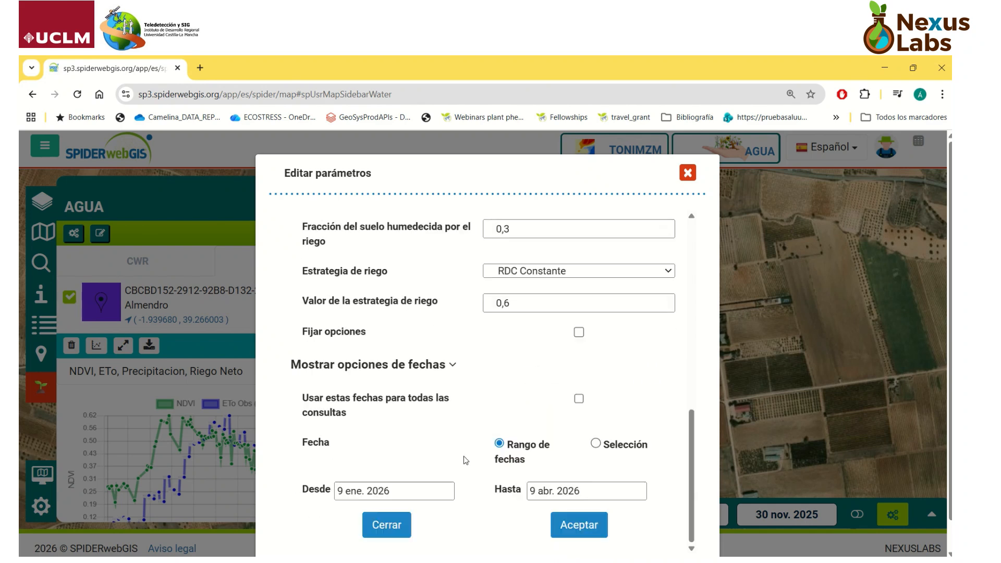
click(359, 499)
click(445, 333)
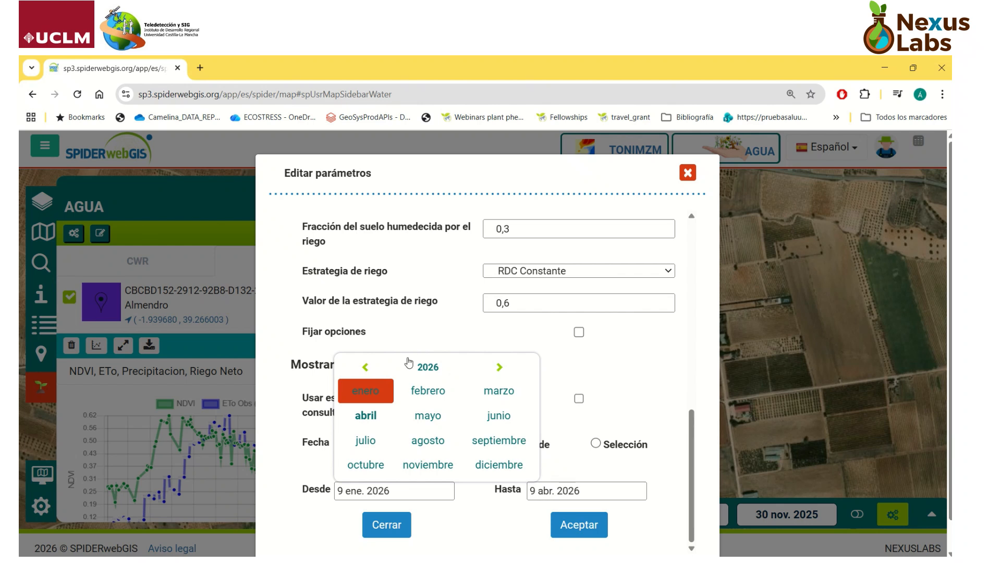
click(367, 368)
click(415, 392)
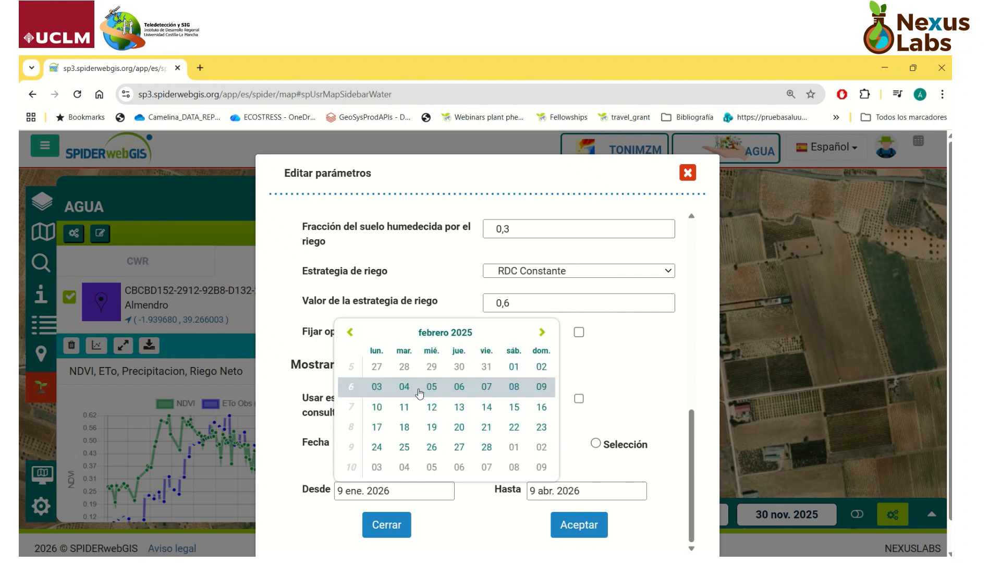
click(511, 368)
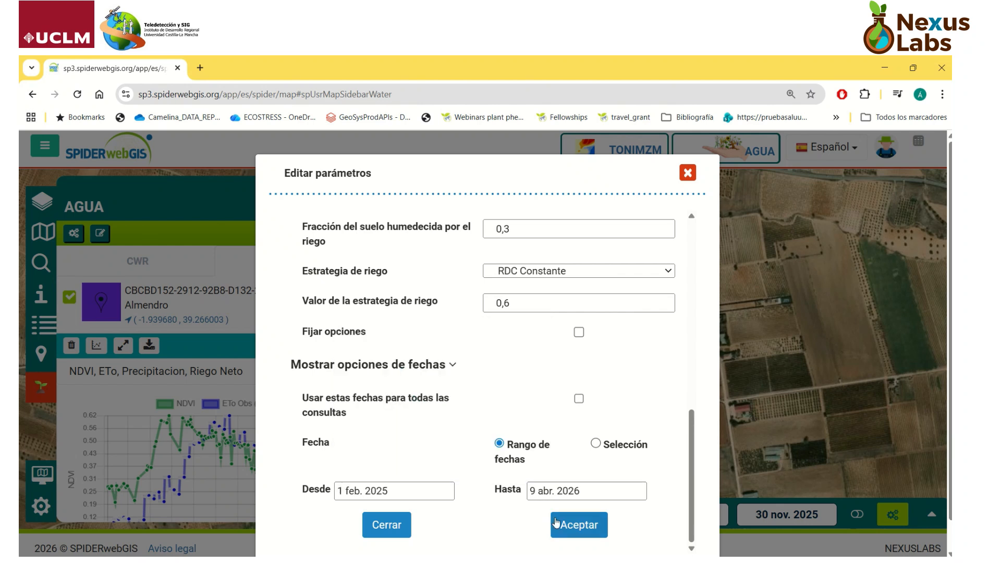
Step: Set the end of the date range to 30 nov. 2025 and accept the SWB parameters
click(615, 490)
click(515, 334)
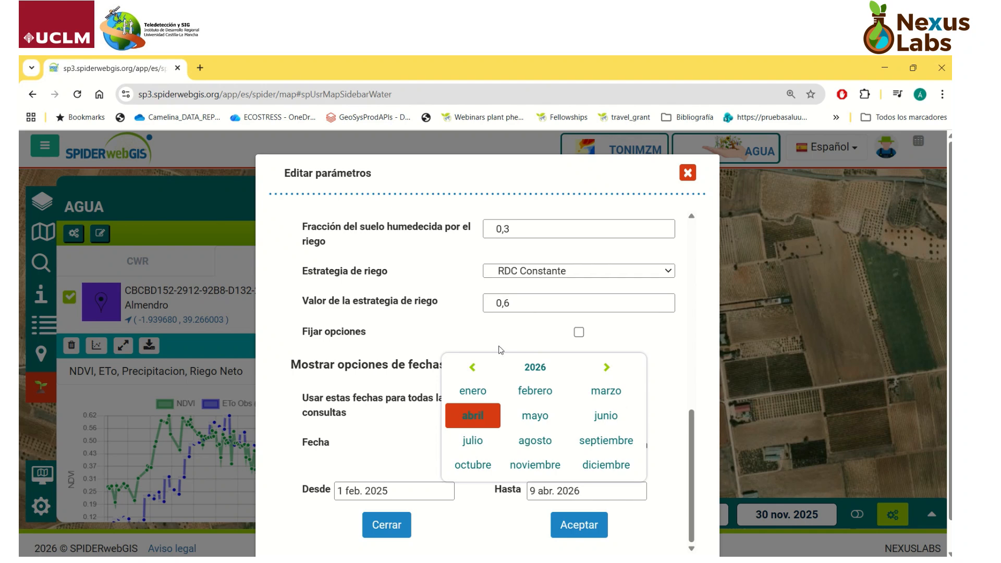
click(472, 369)
click(540, 470)
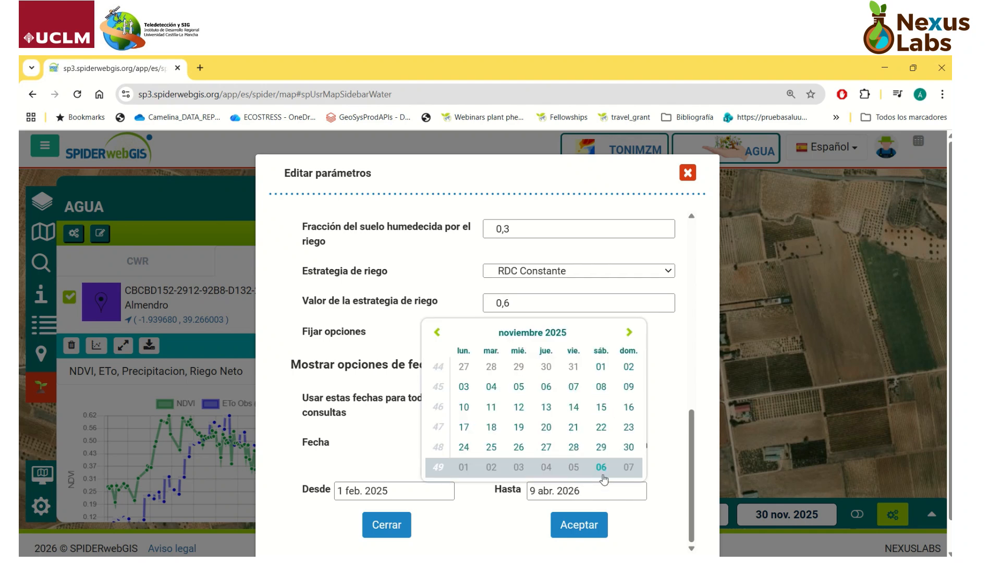
click(630, 447)
click(571, 524)
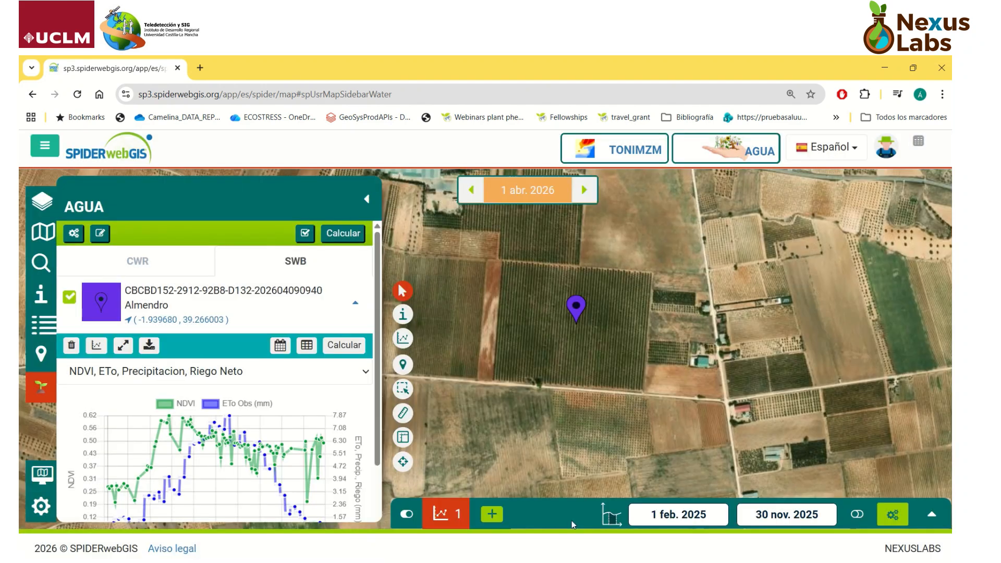
Step: Calculate the Almendro point's SWB and examine the NDVI, ETo, precipitation and net irrigation chart with its totals in full view
click(339, 351)
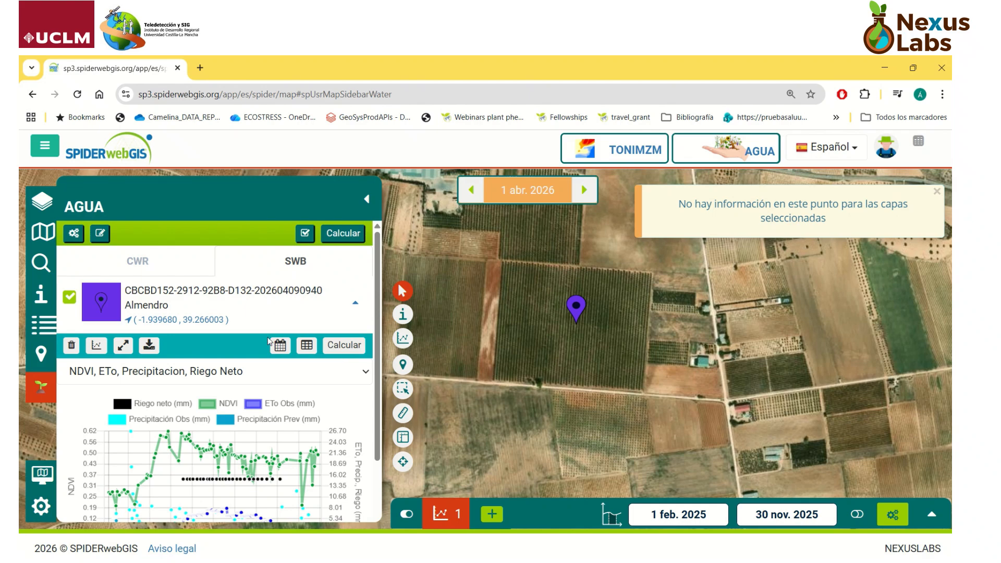
click(124, 345)
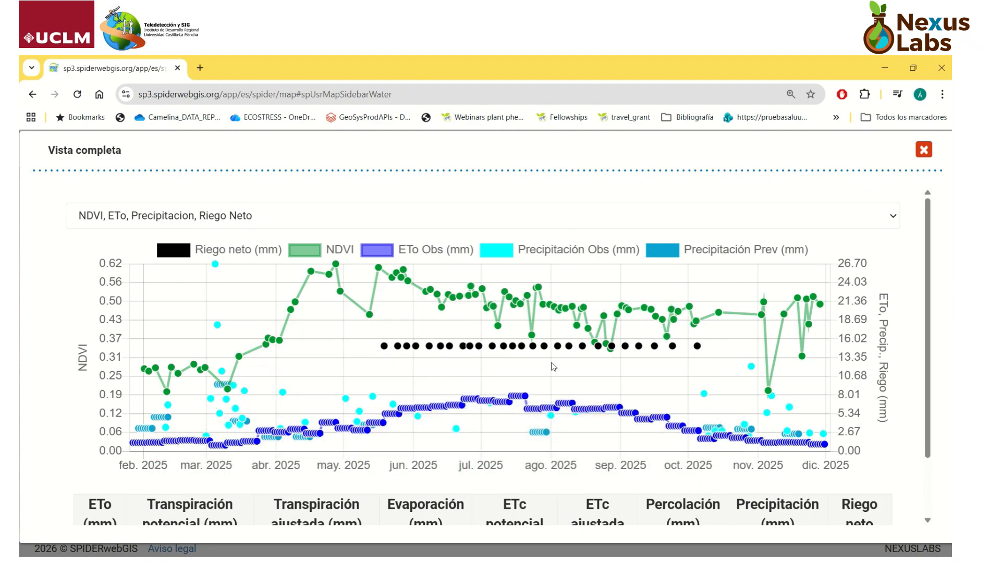
scroll(737, 372, down, 2)
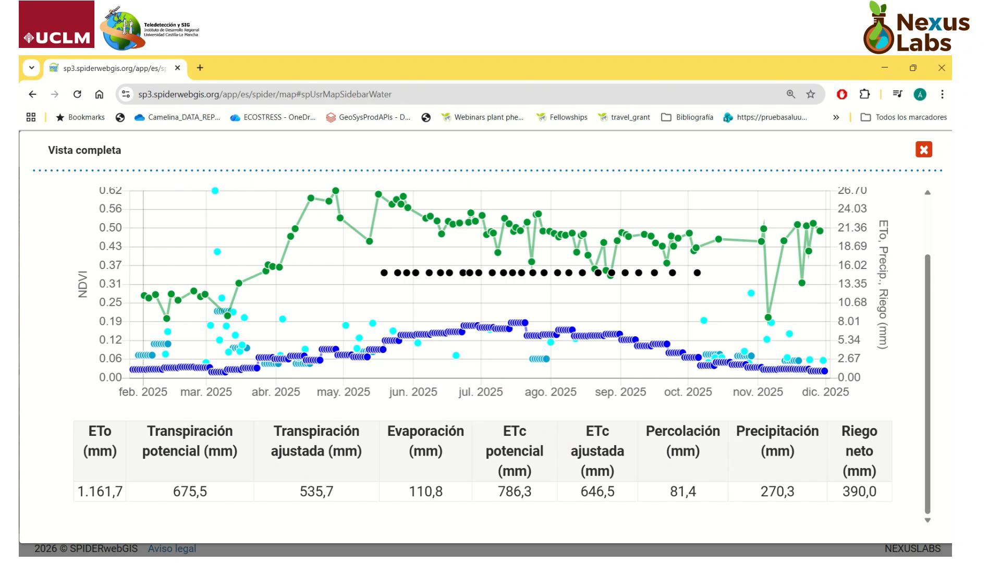
click(924, 150)
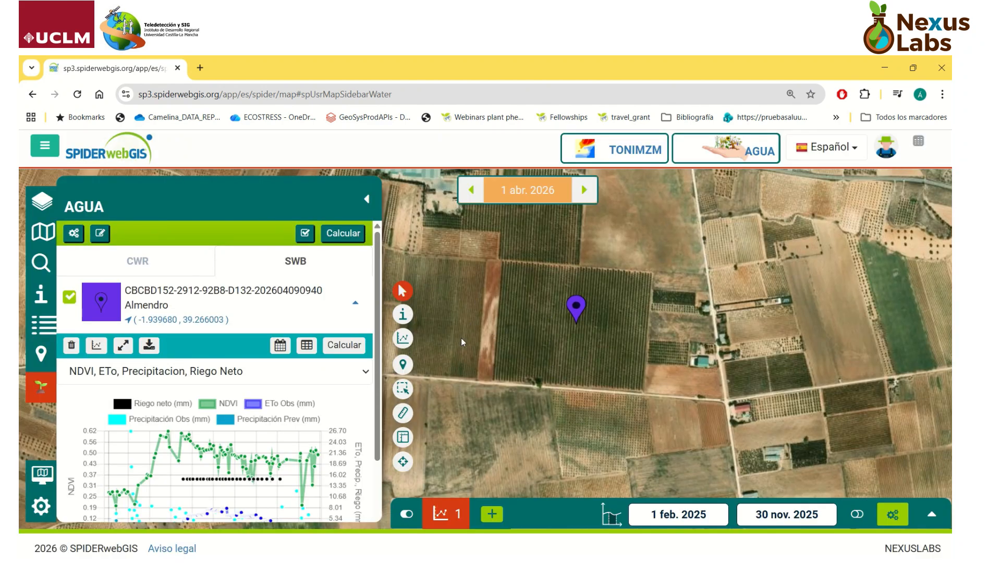
Step: Locate the WGS 84 coordinates X 10,1509, Y 35,0083 on the map and view the surrounding region at Mediterranean scale
click(46, 266)
click(235, 239)
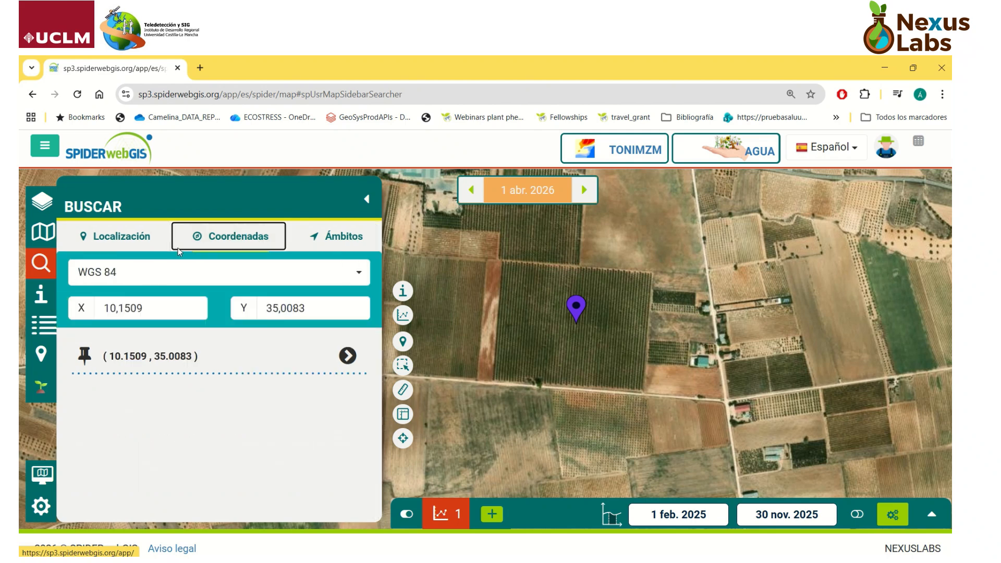
click(350, 358)
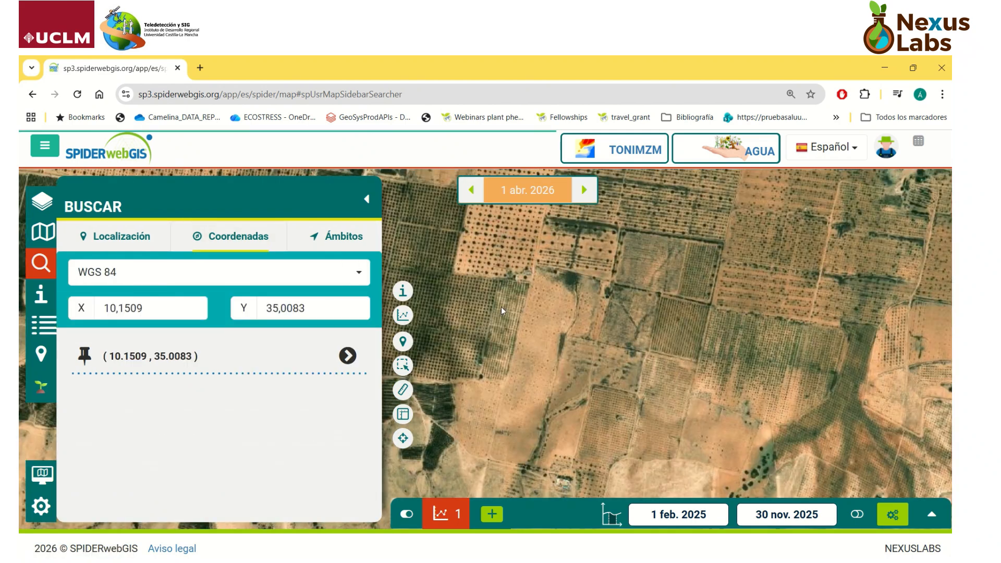
scroll(553, 304, down, 3)
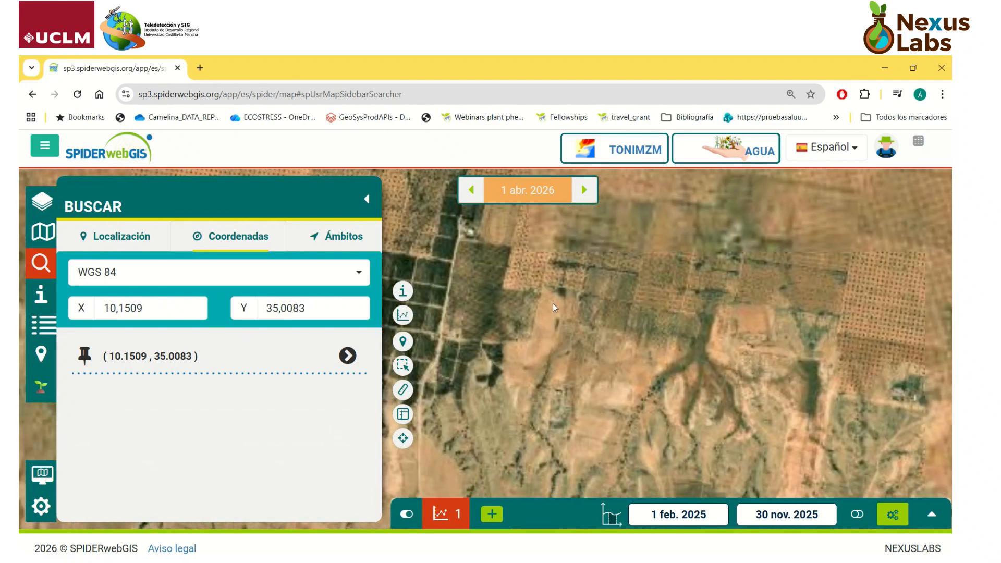
scroll(552, 302, down, 4)
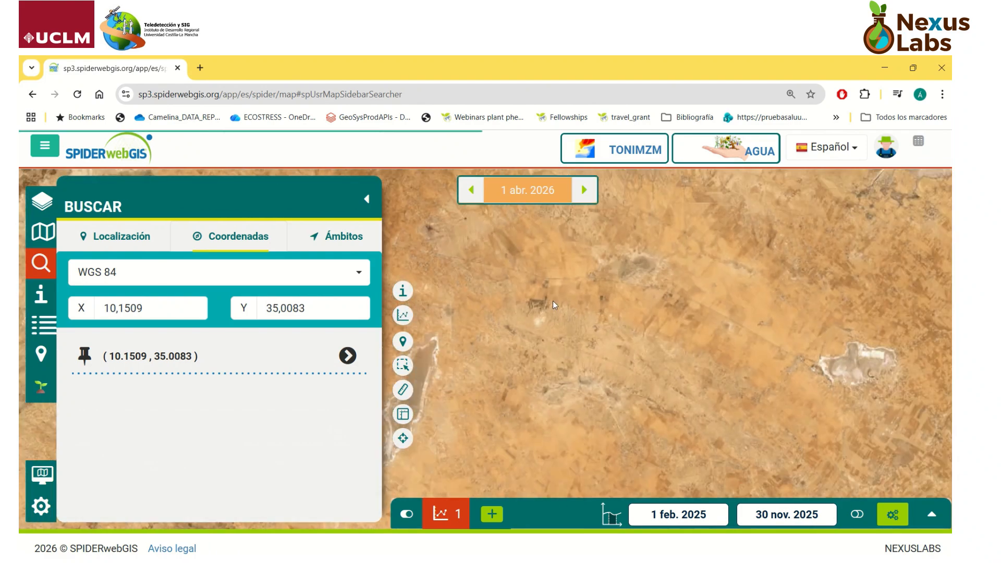
scroll(552, 299, down, 3)
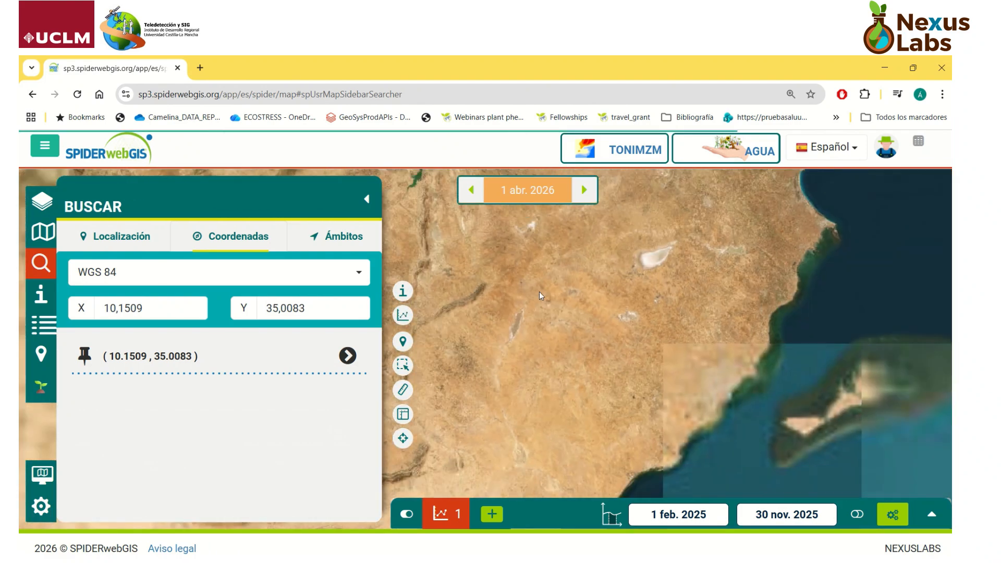
scroll(539, 293, down, 4)
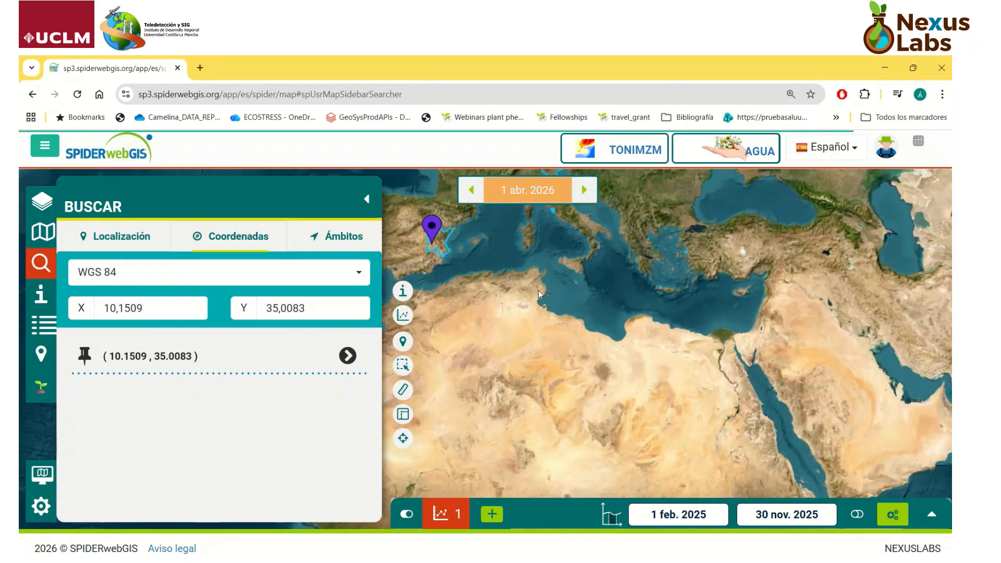